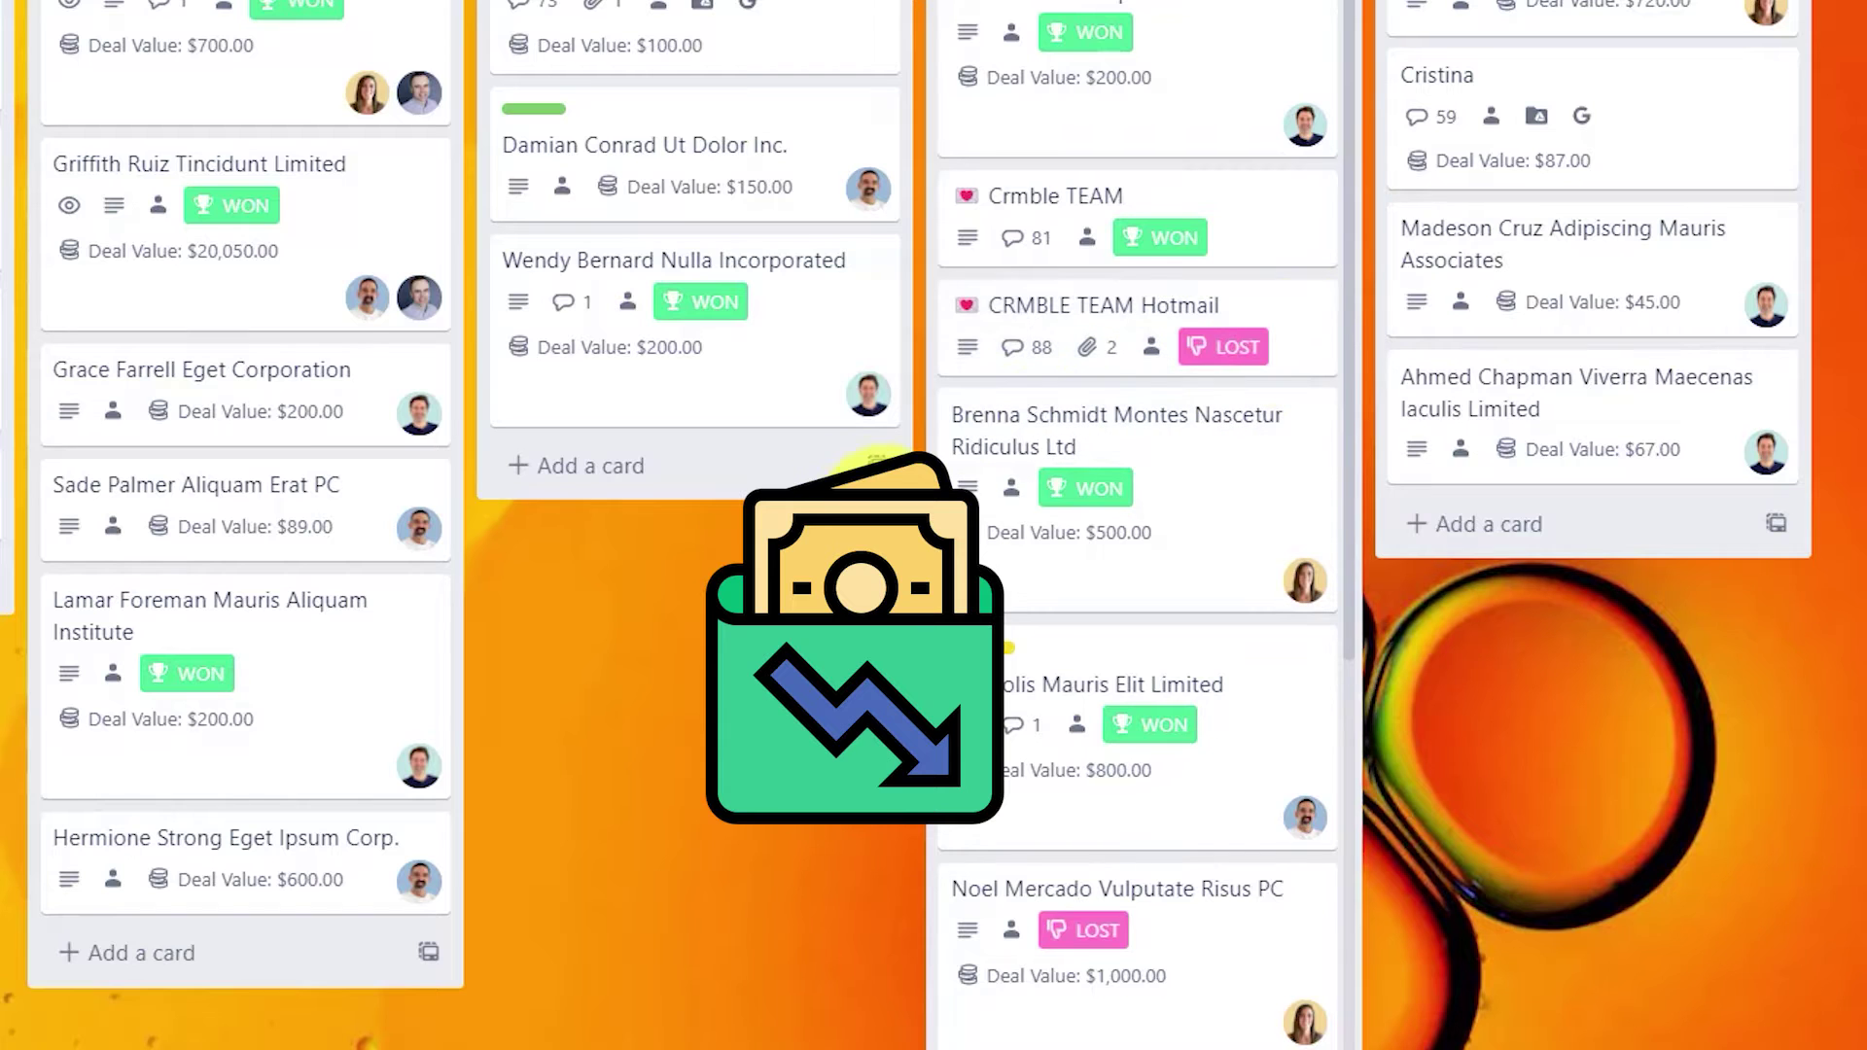
Step: Open the Grace Farrell Eget Corporation deal card to view its Crmble contact and lead info
click(202, 391)
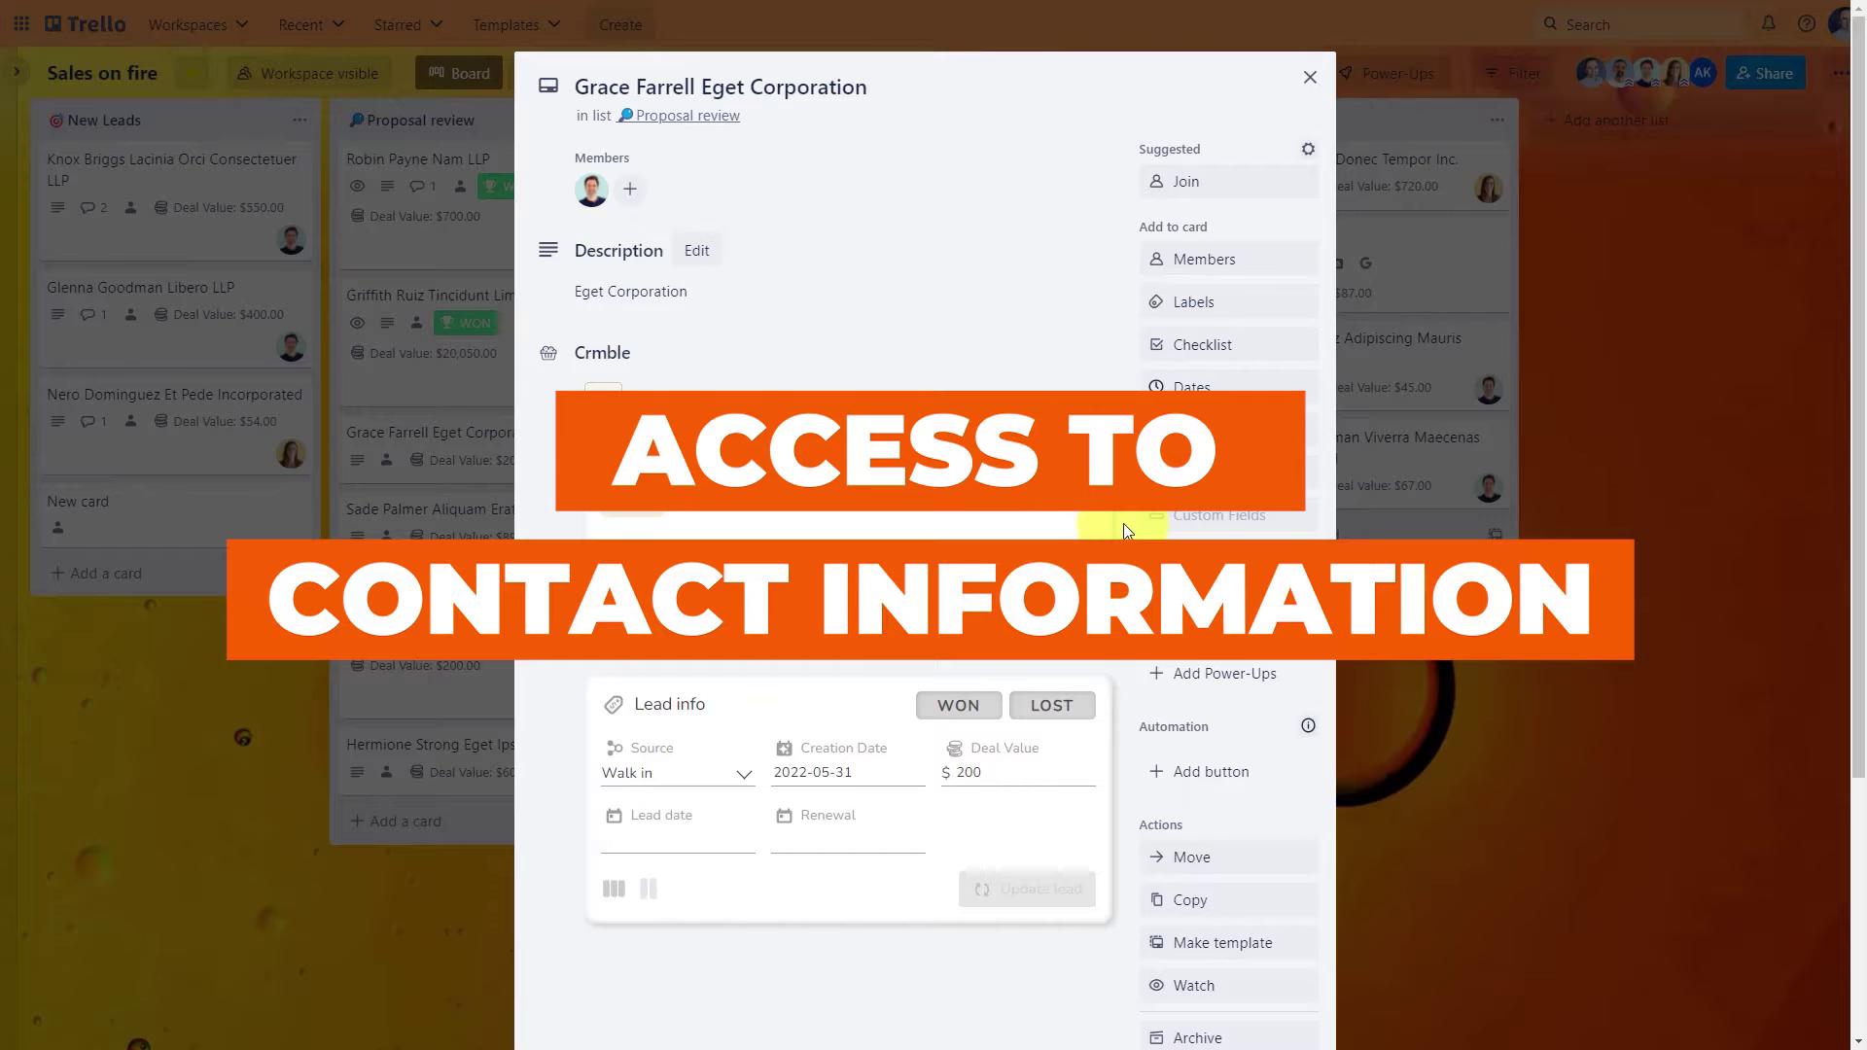
scroll(1124, 524, down, 1)
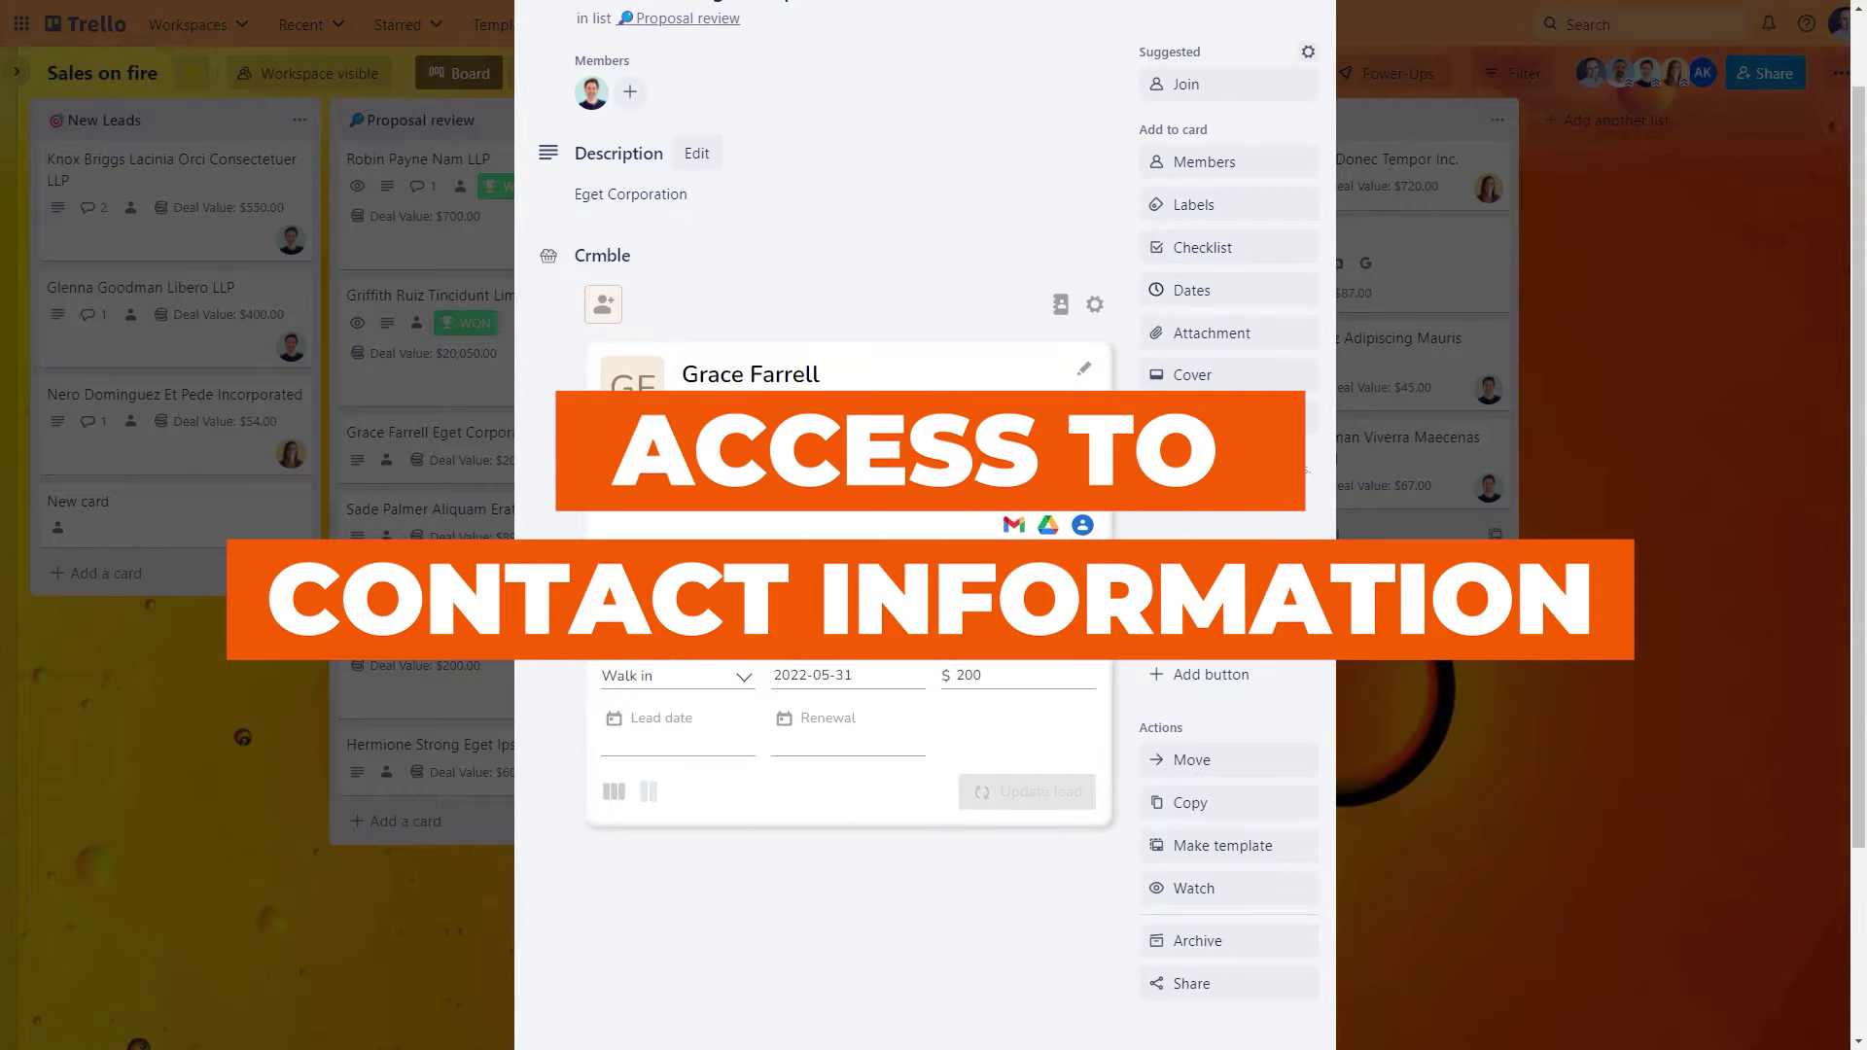
scroll(1131, 394, up, 1)
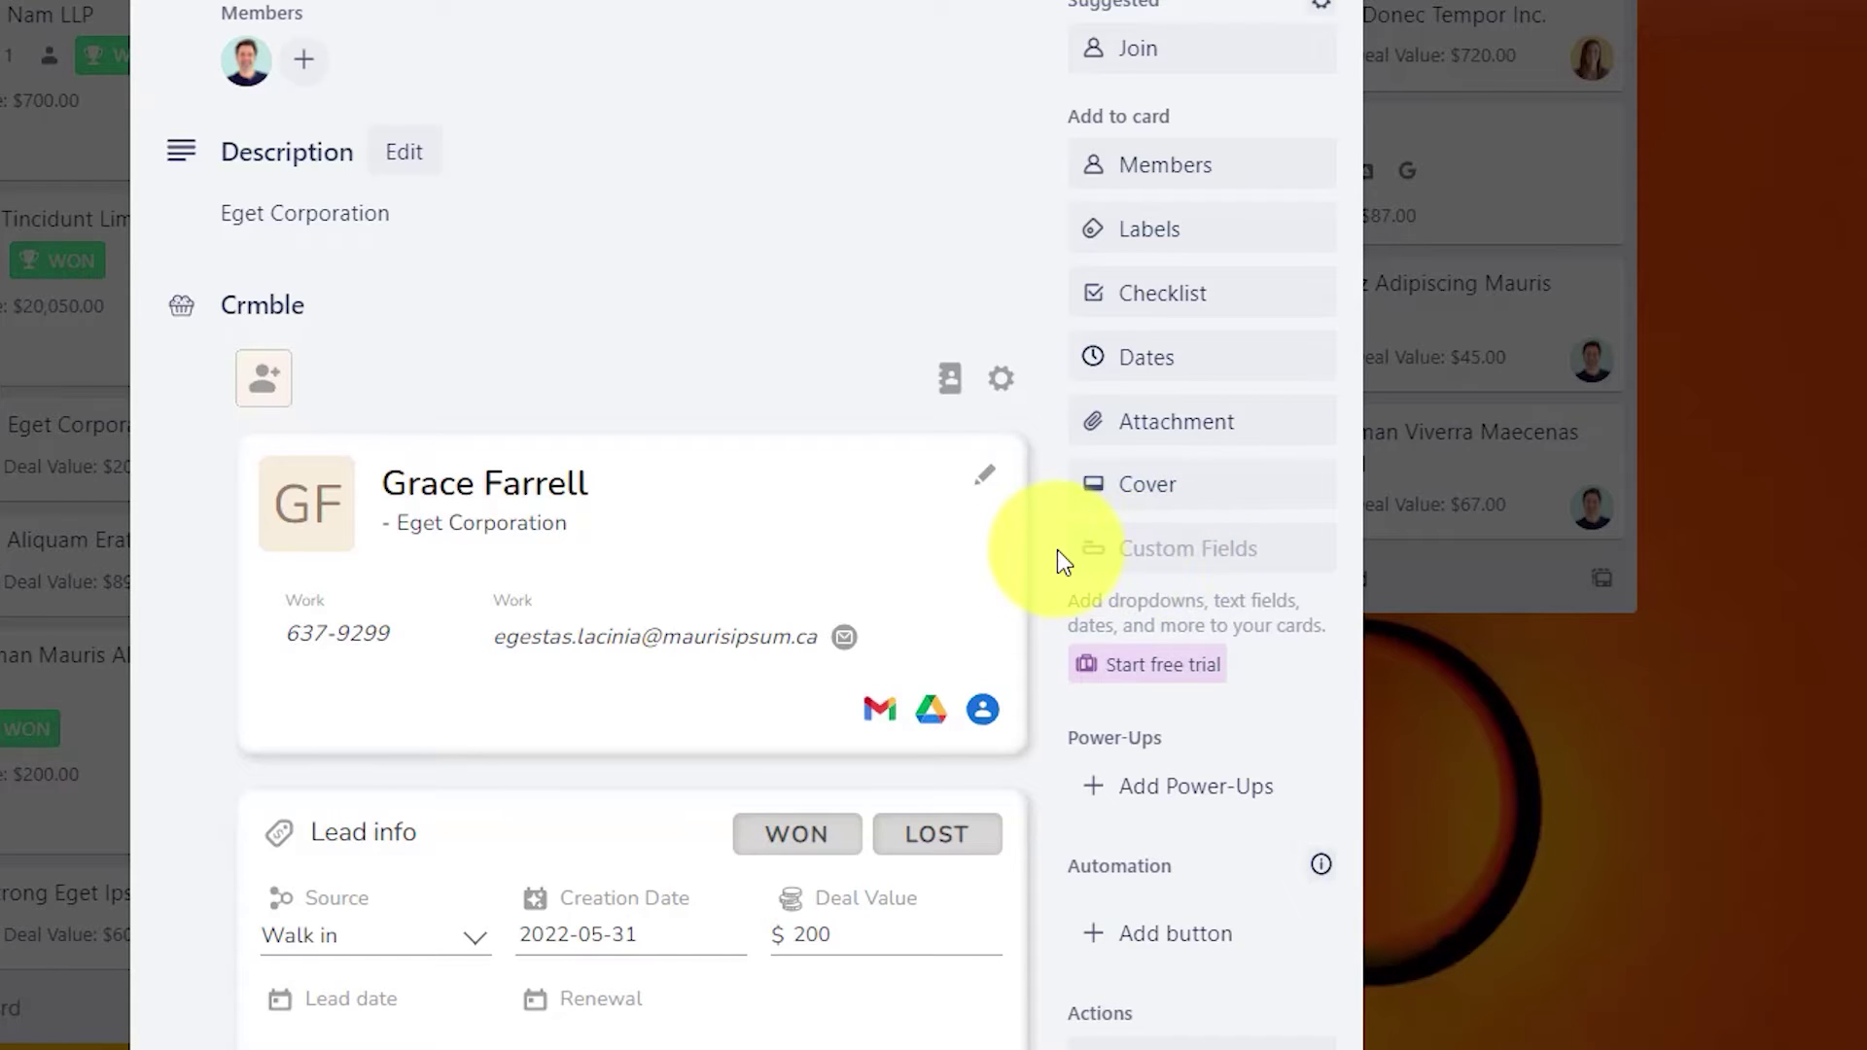
scroll(1058, 549, down, 1)
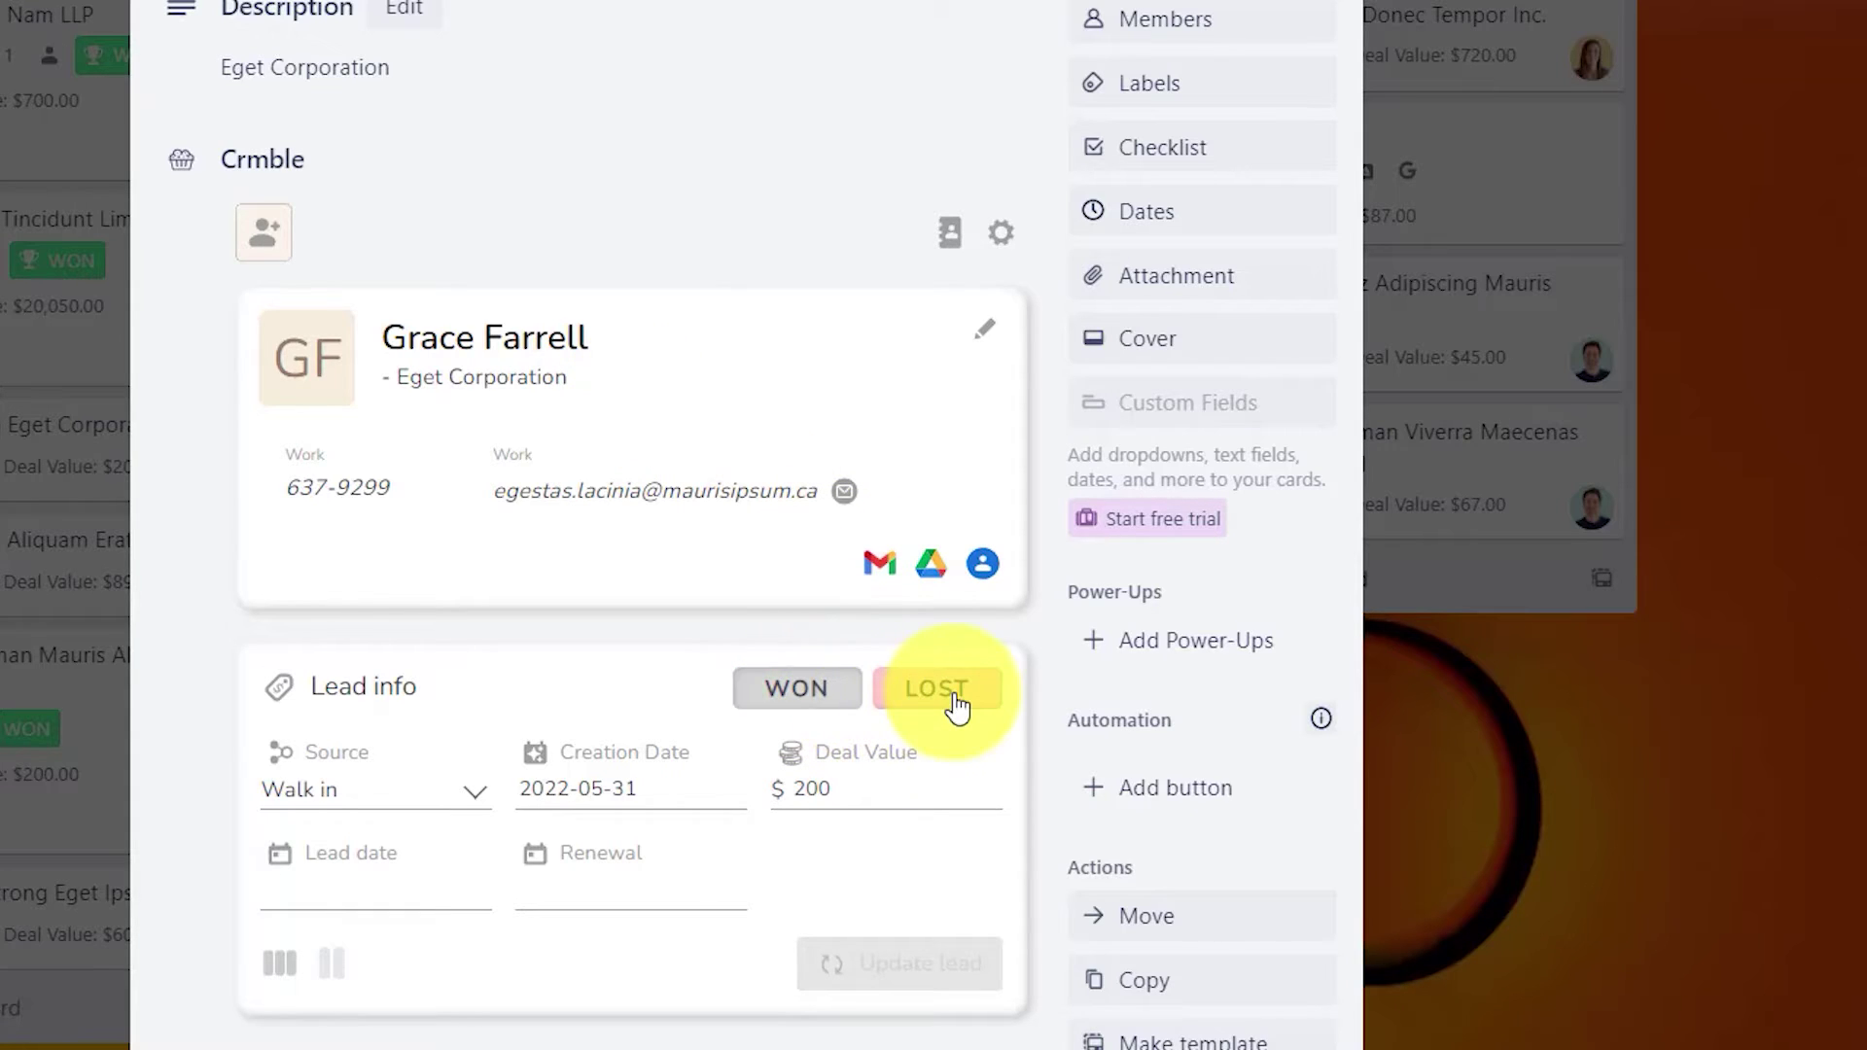
Step: Mark the Grace Farrell Eget Corporation deal as WON and close its card
click(794, 695)
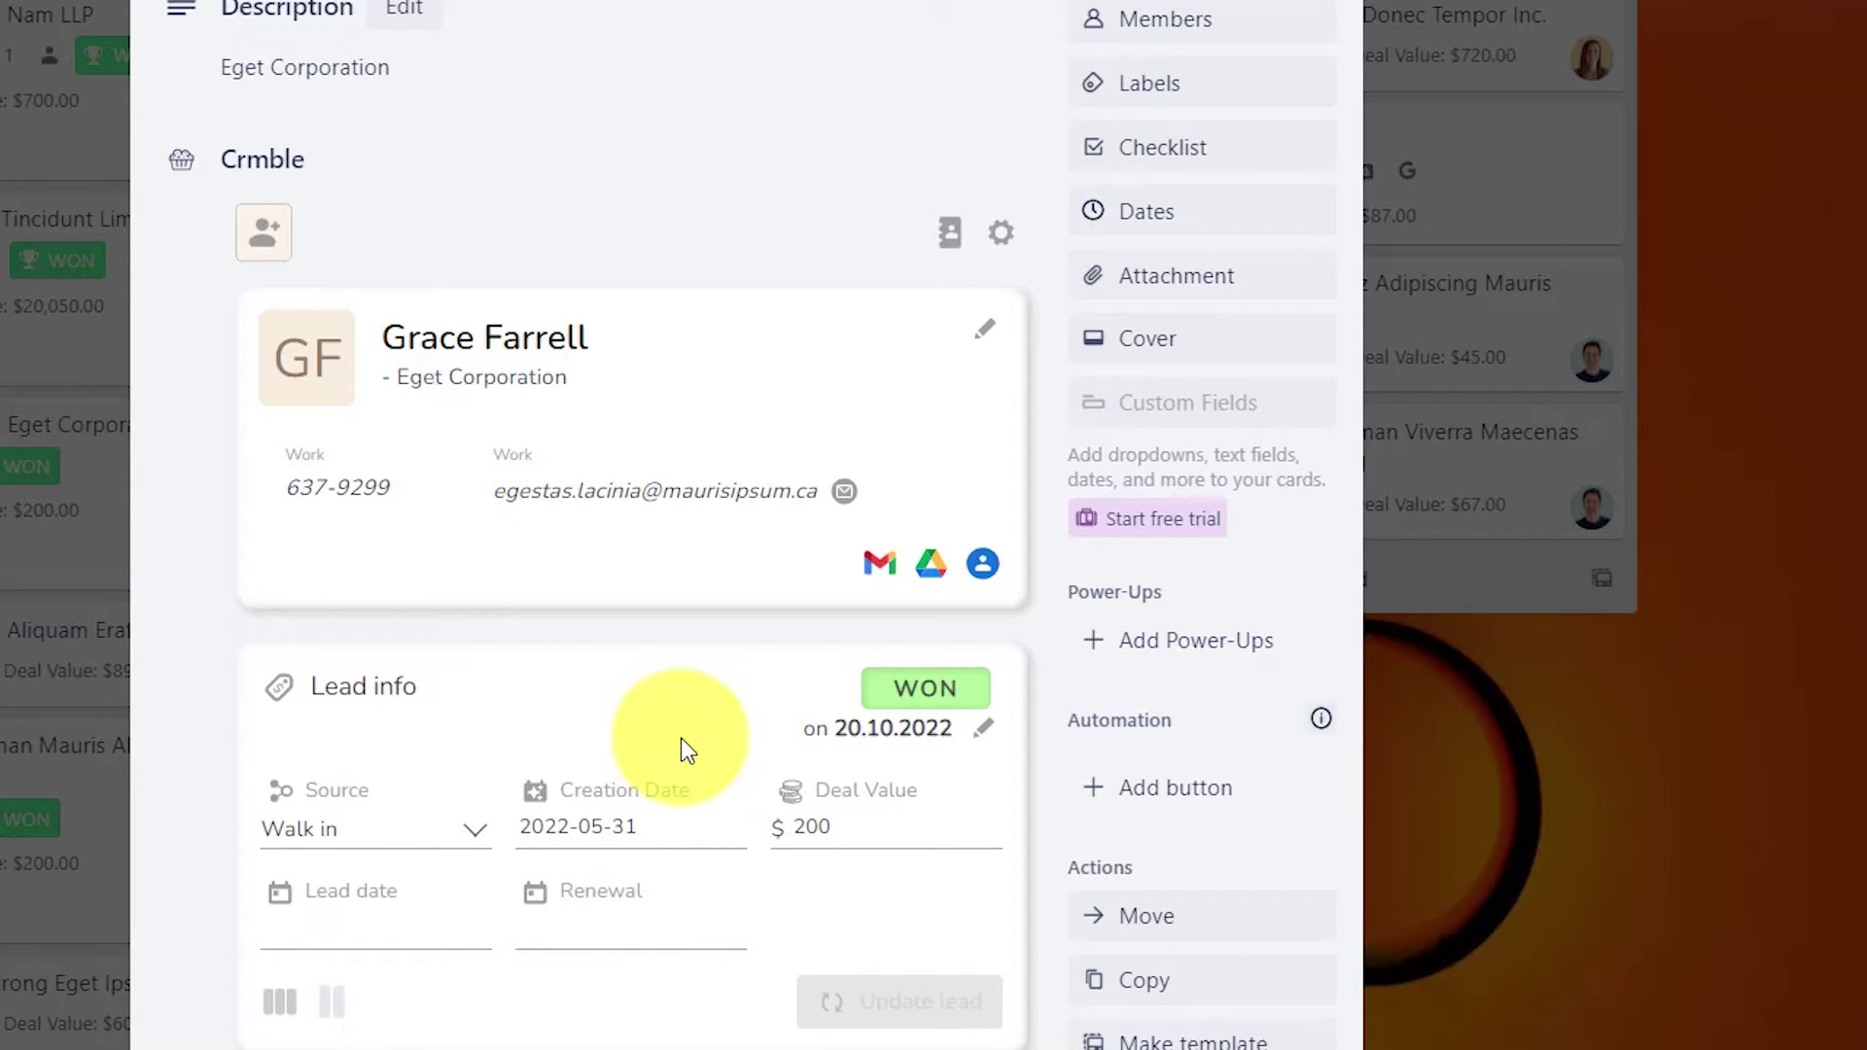
key(Escape)
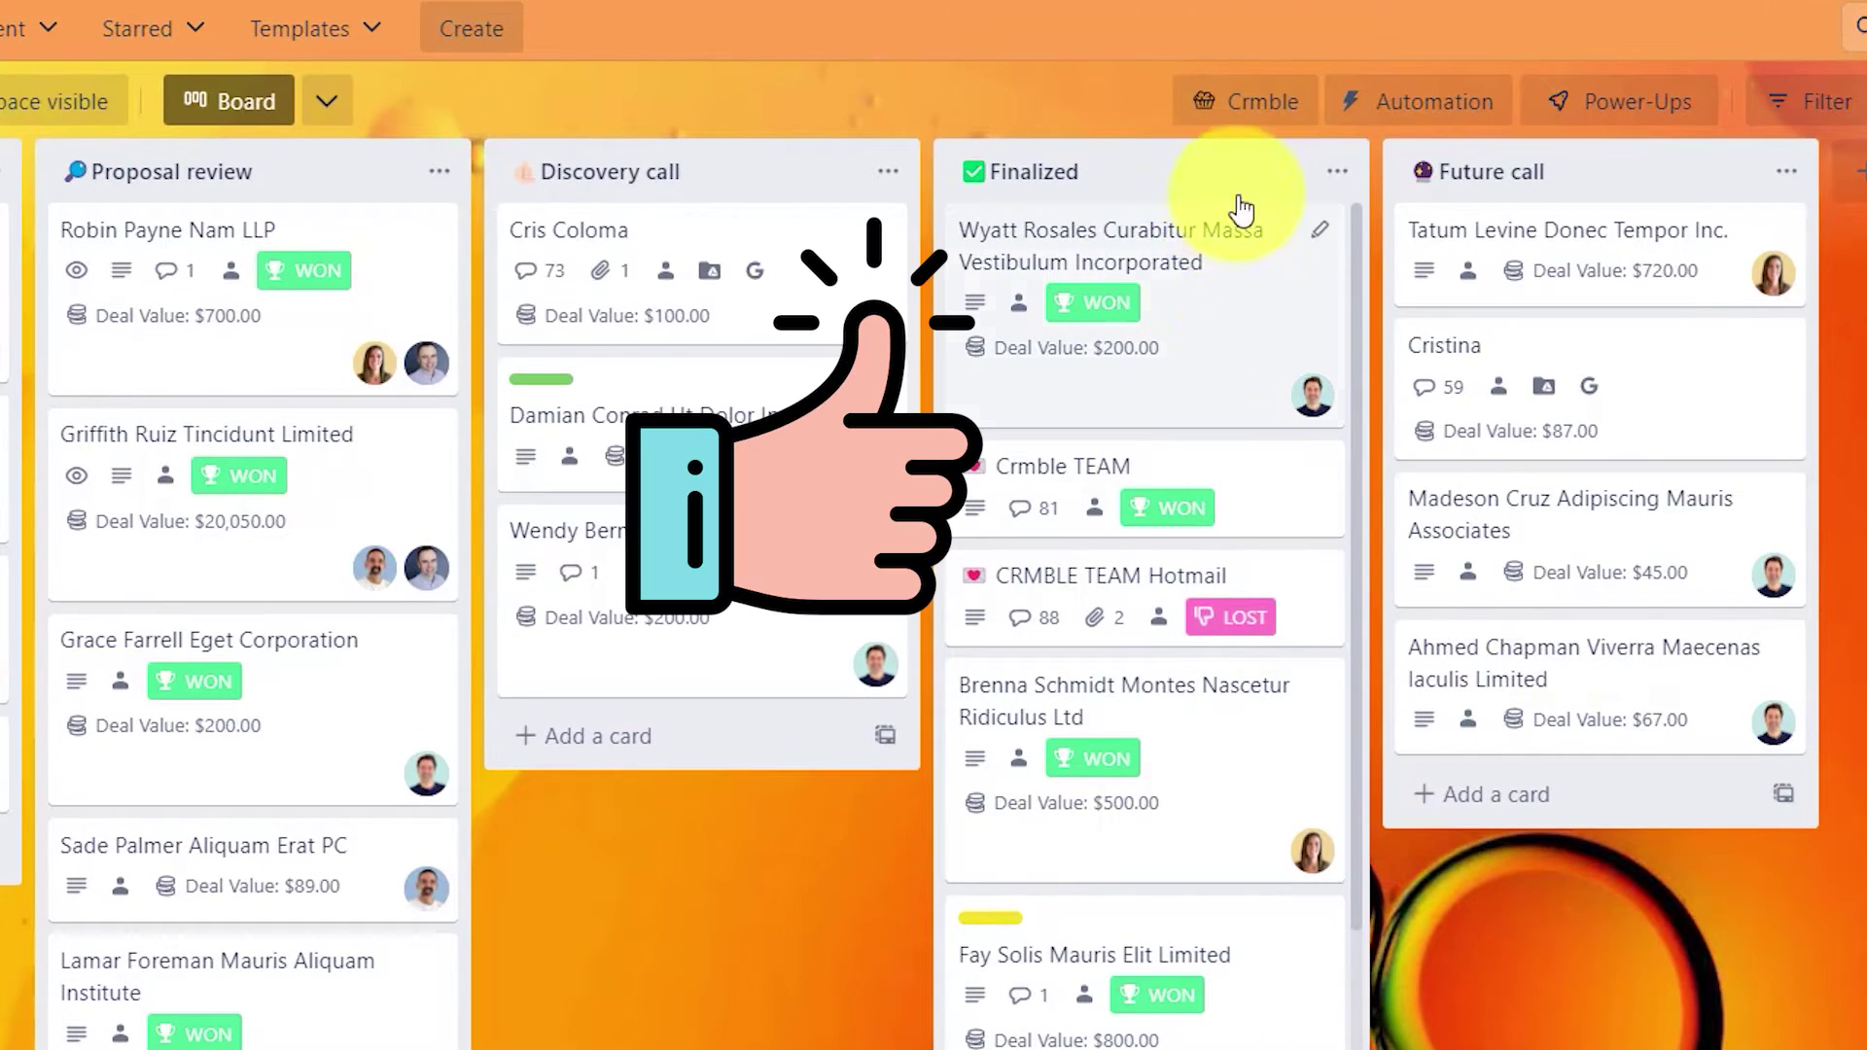
Step: Open the Crmble Reports dashboard from the board header
click(1249, 102)
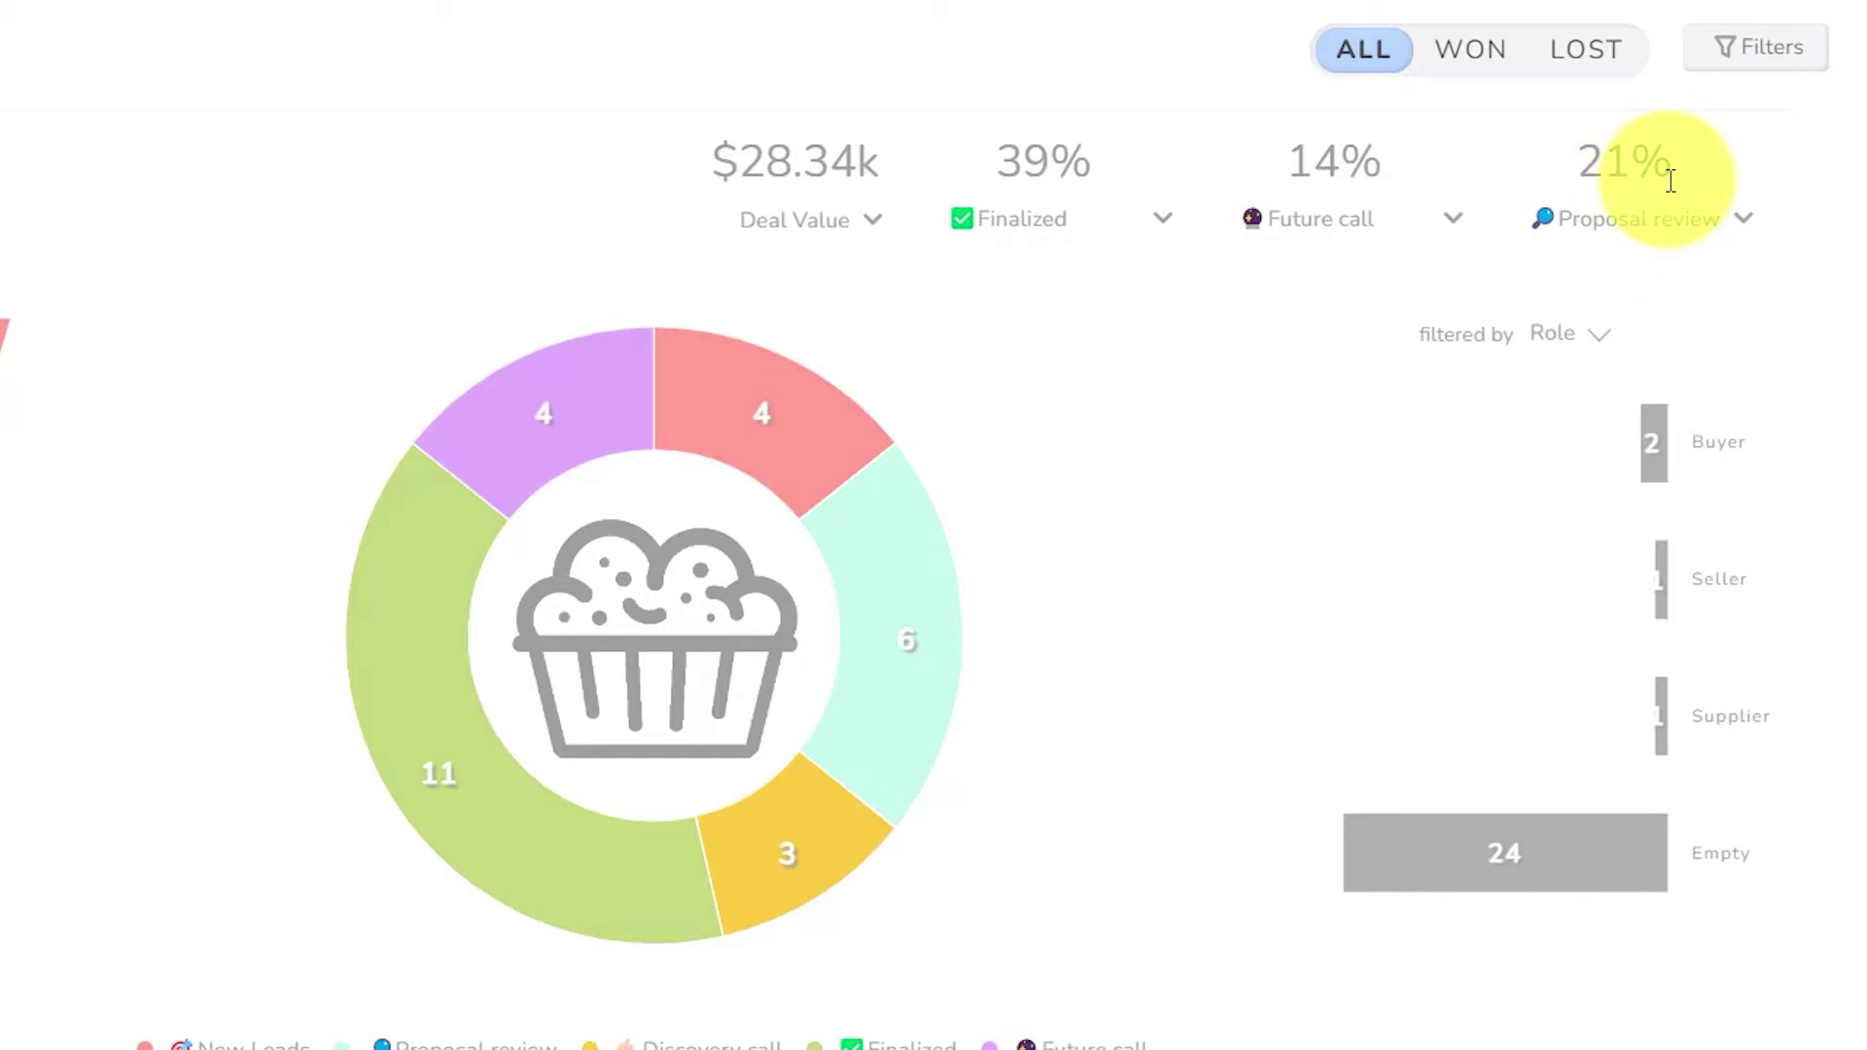
Step: Set the last stage metric to Discovery call (11%), then compare WON-only and ALL deal figures
click(1751, 226)
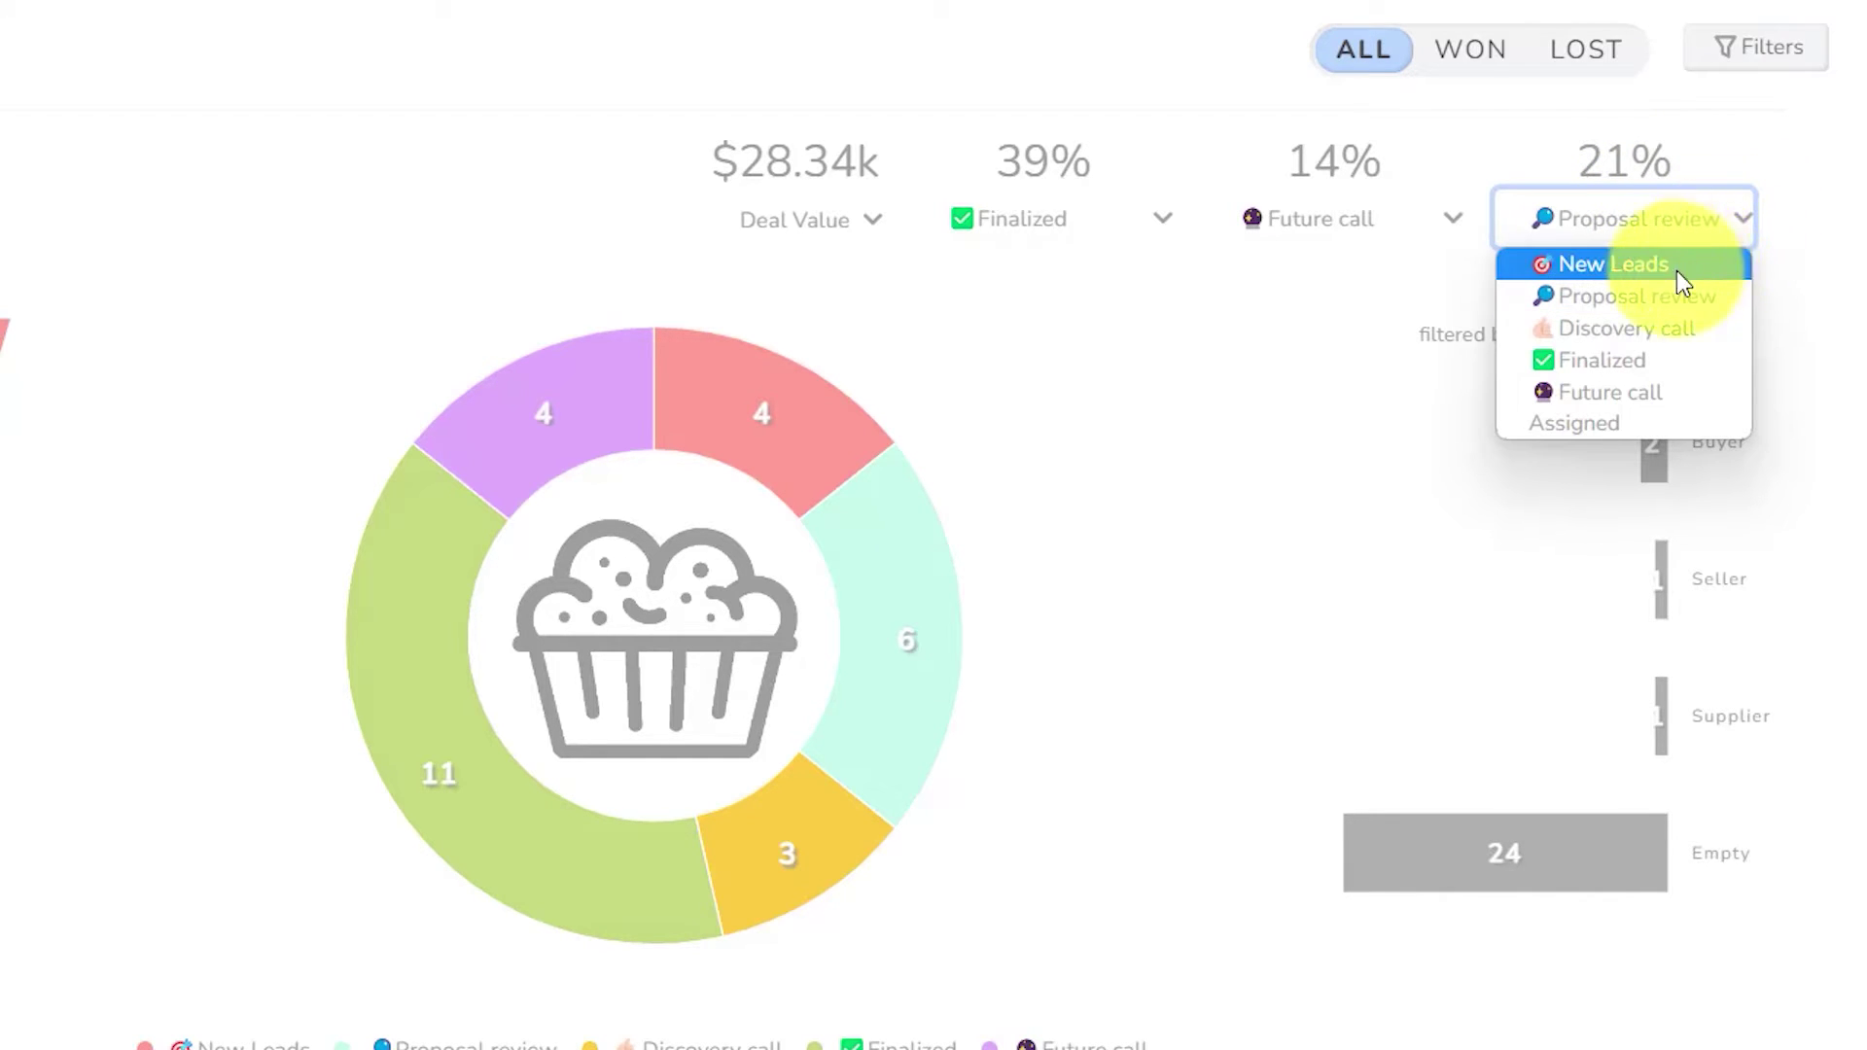
click(1641, 327)
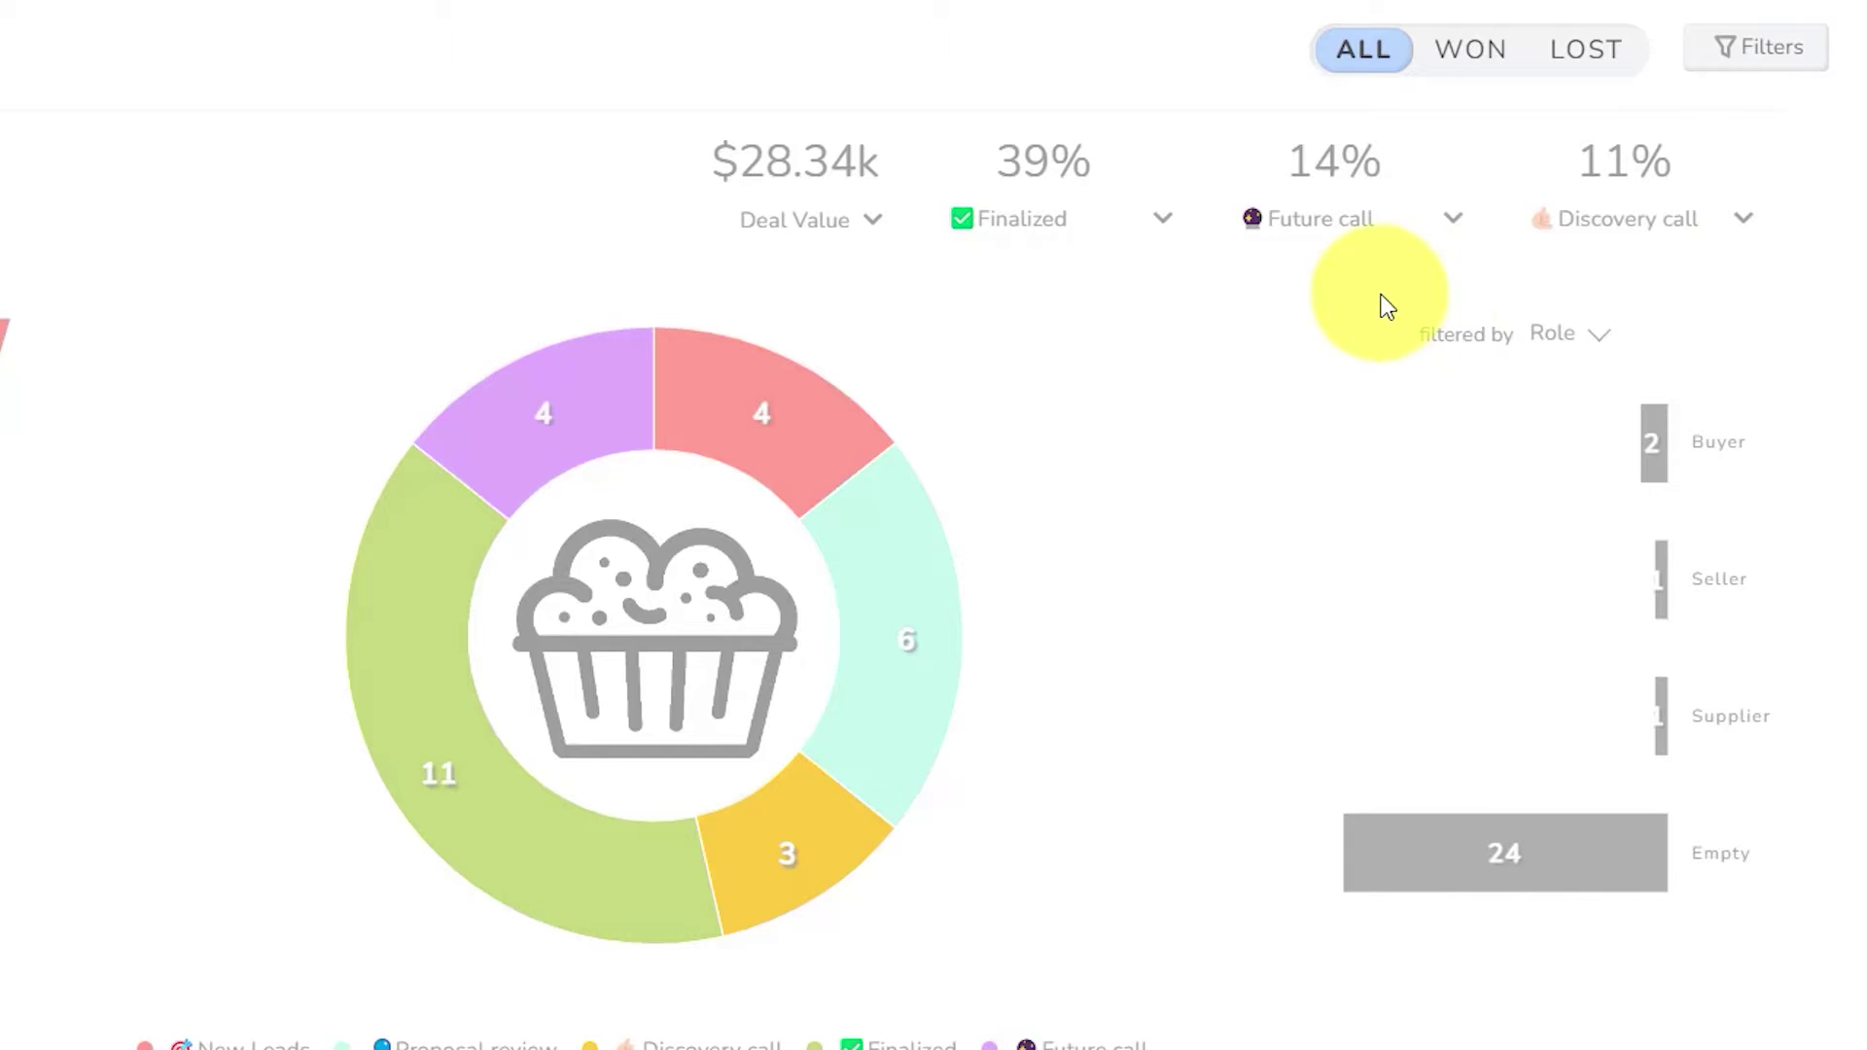
click(1467, 61)
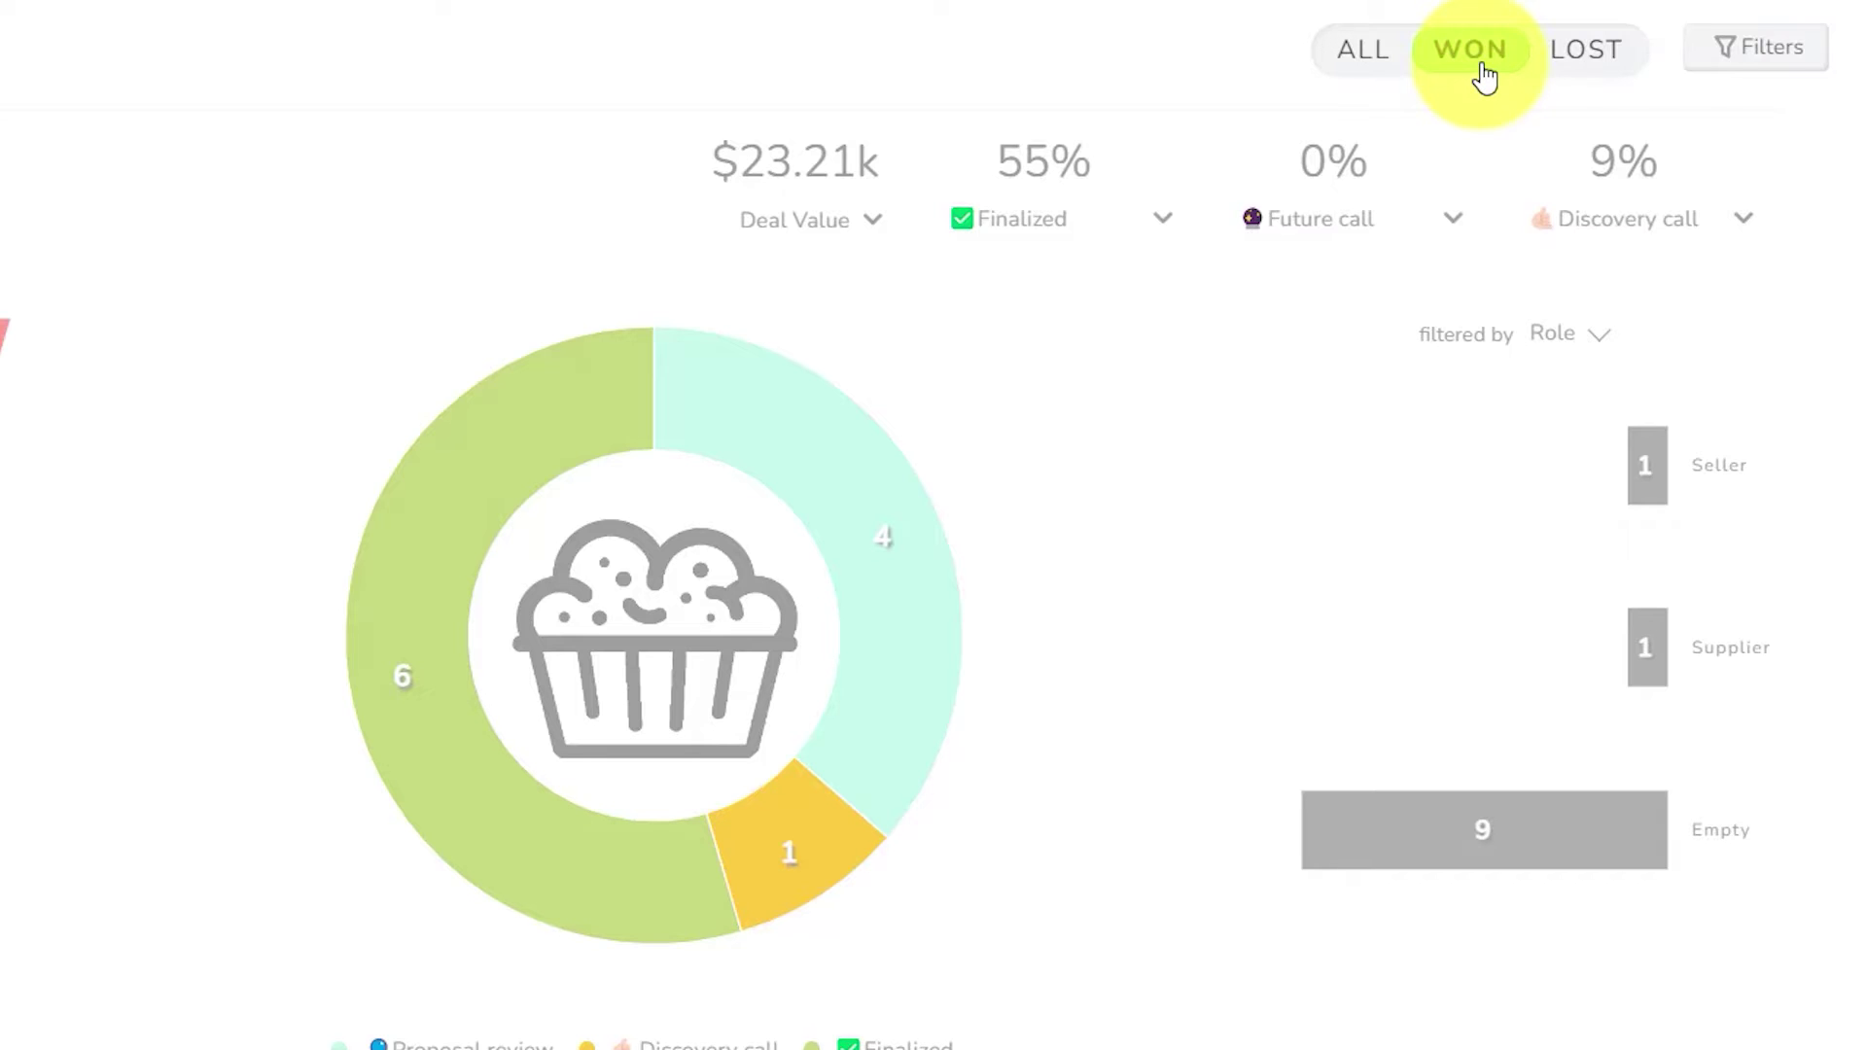
click(1362, 62)
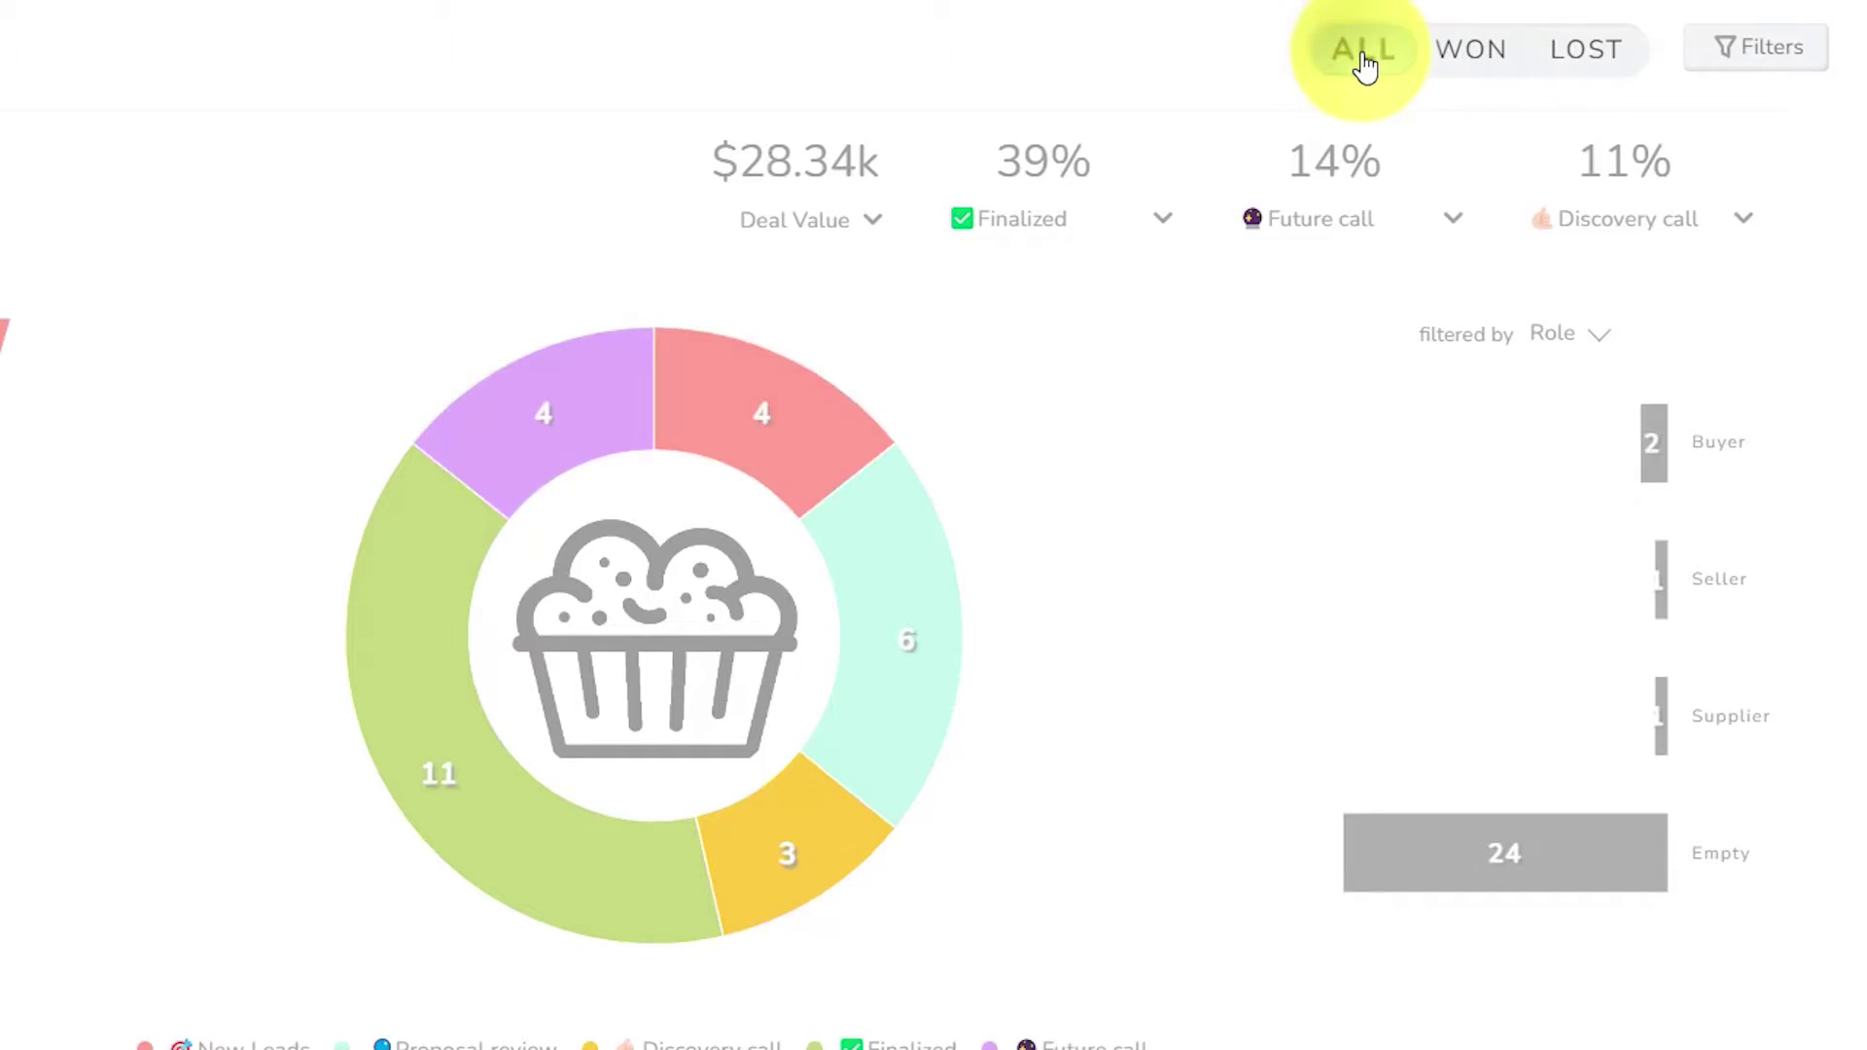
Step: Filter the report to the second member's deals, with no label filter, cutting deal value to $23.01k
click(1770, 62)
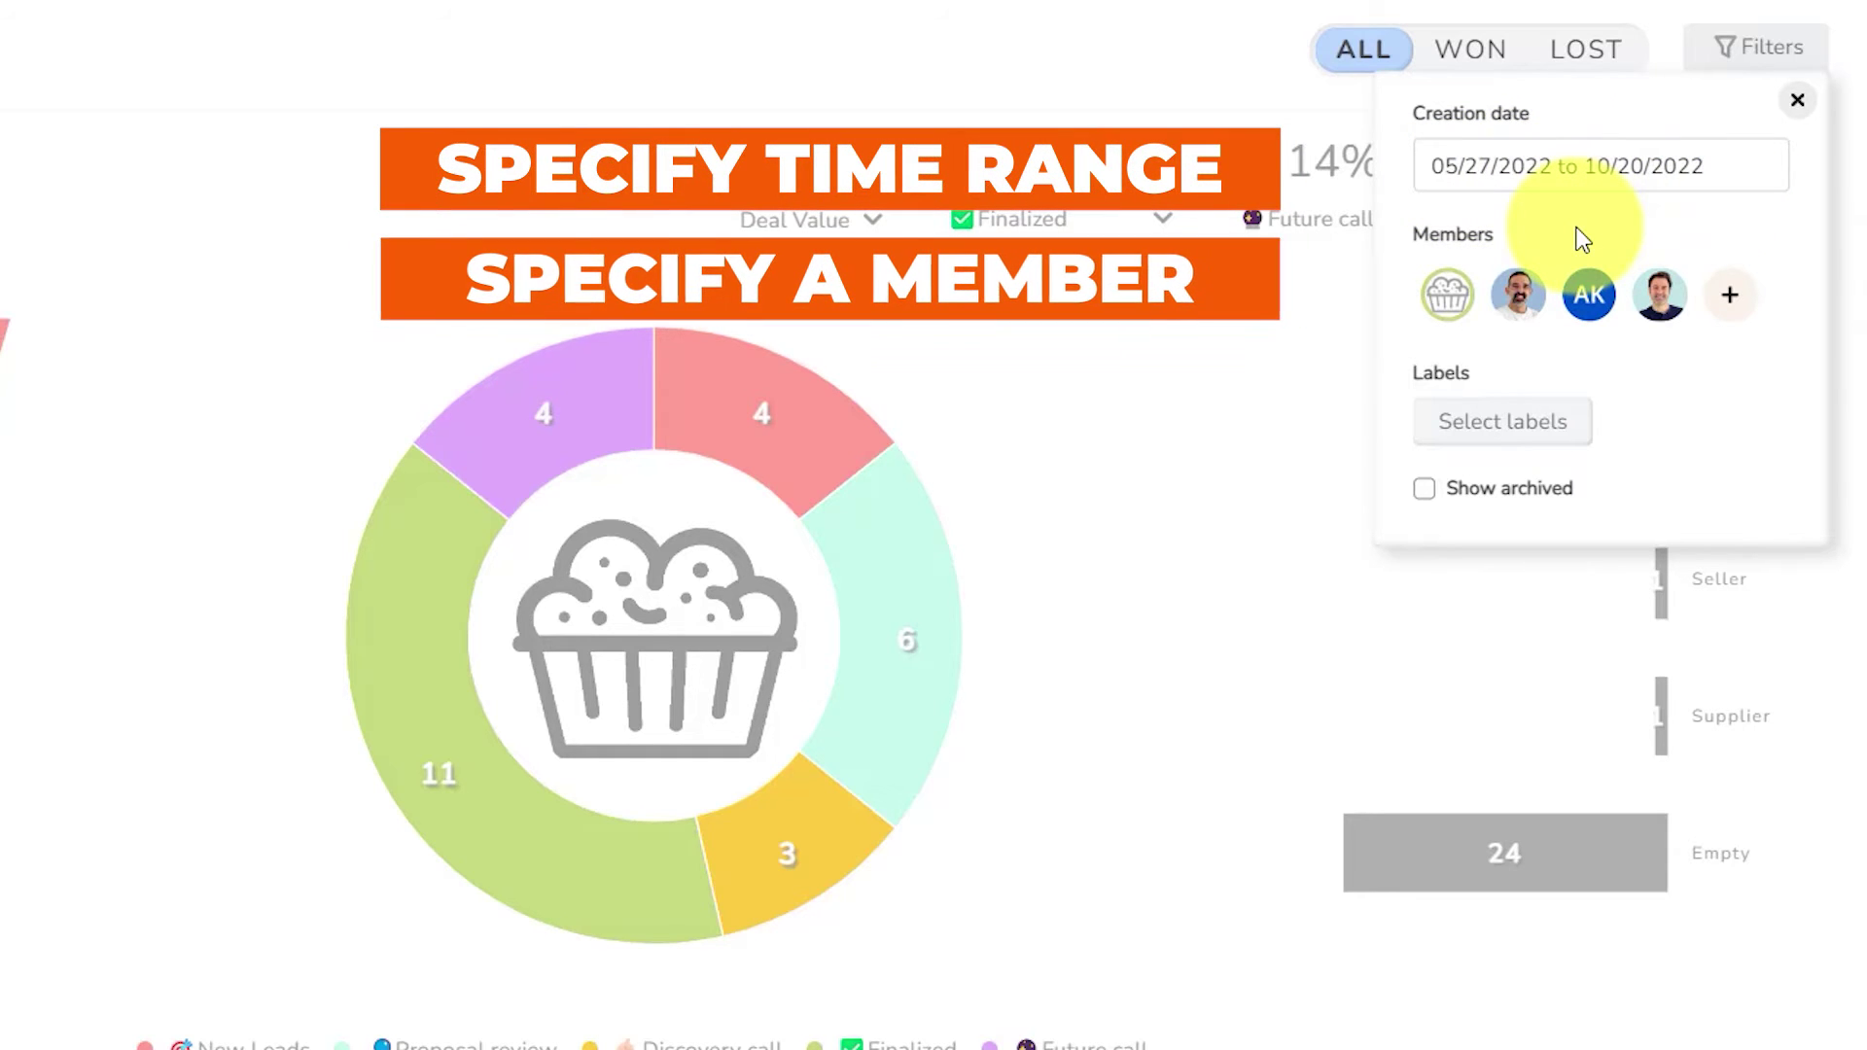
click(1517, 299)
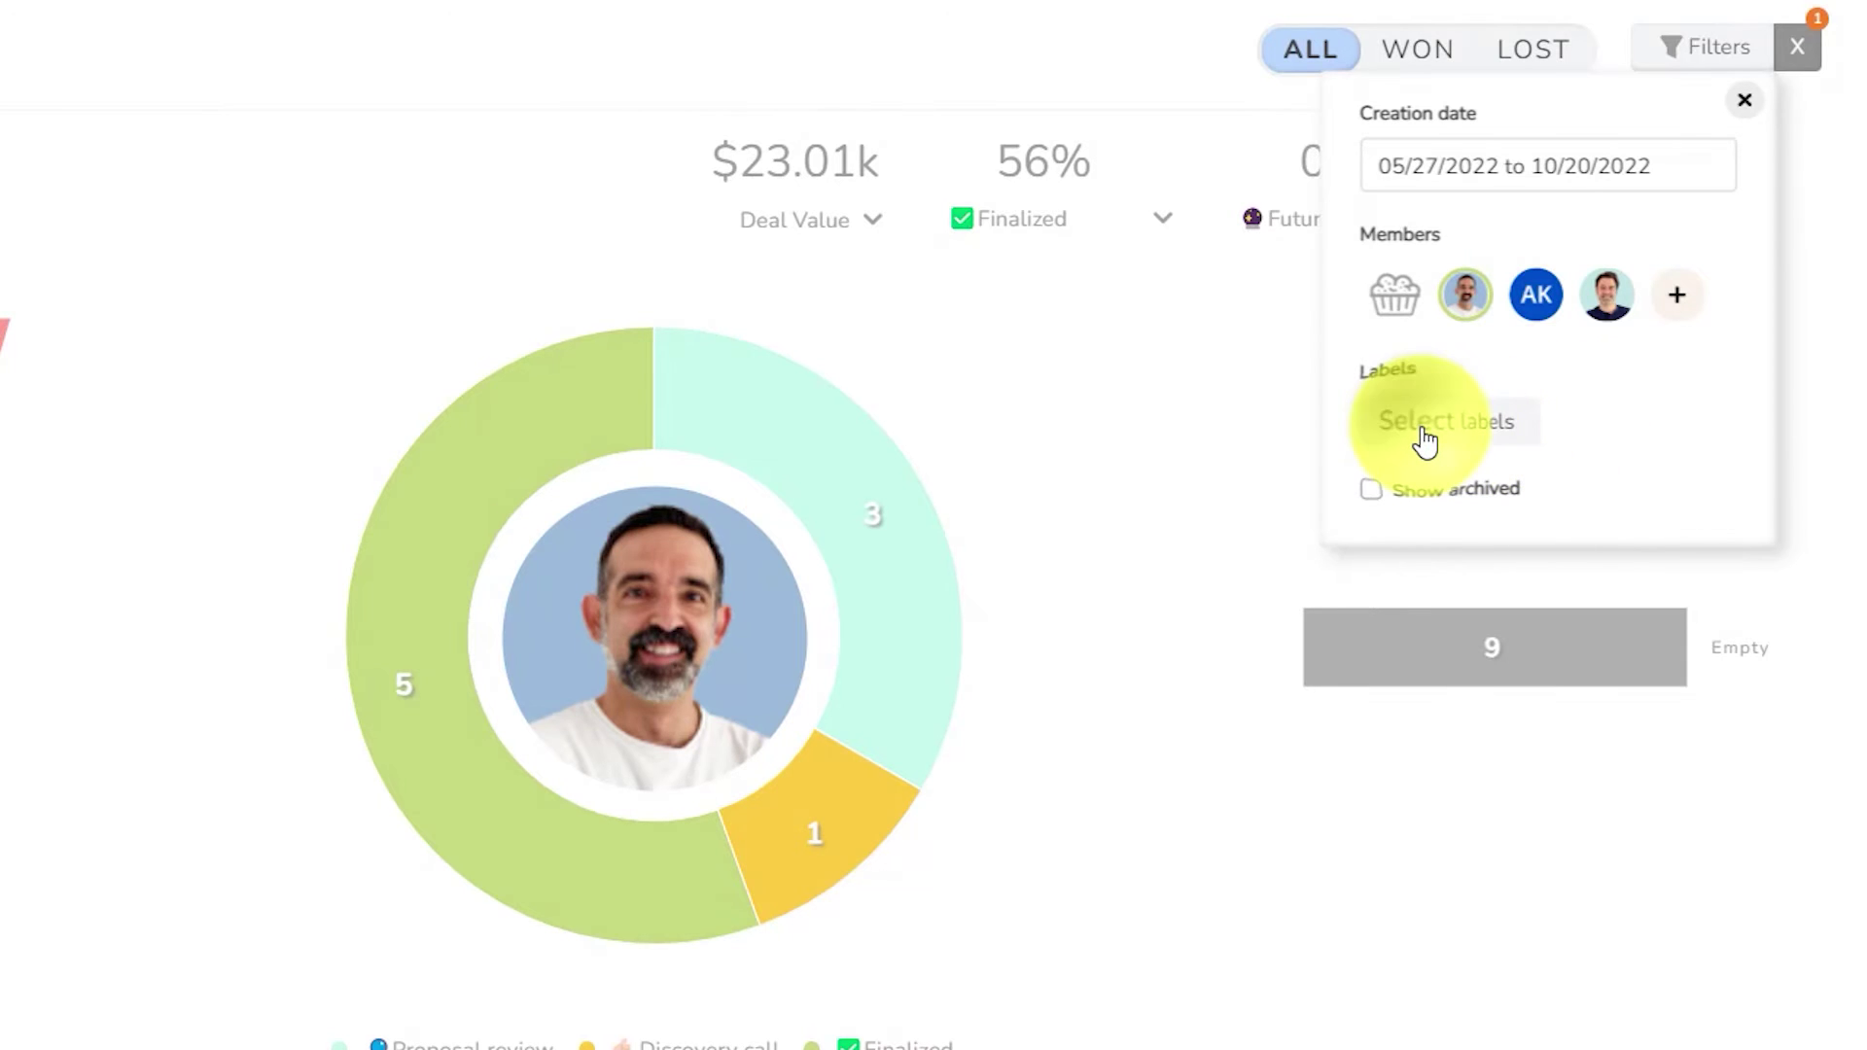
click(1425, 441)
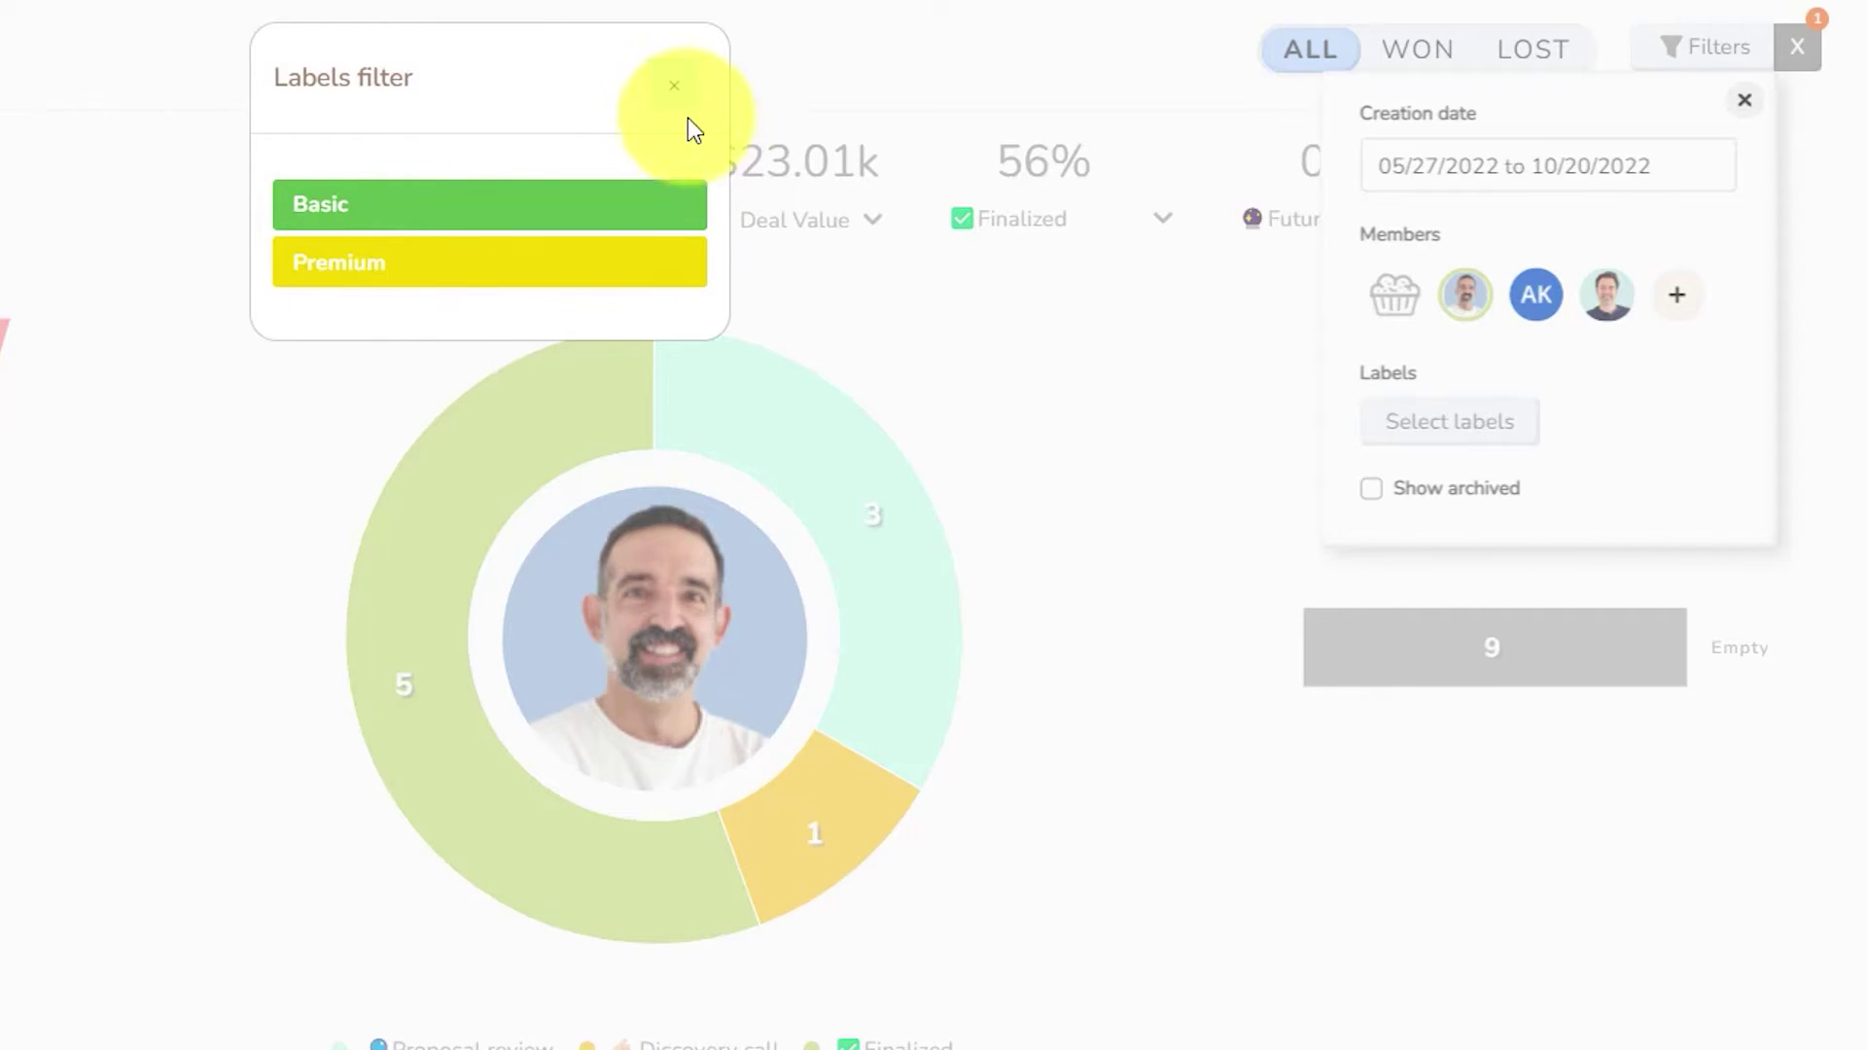
click(671, 91)
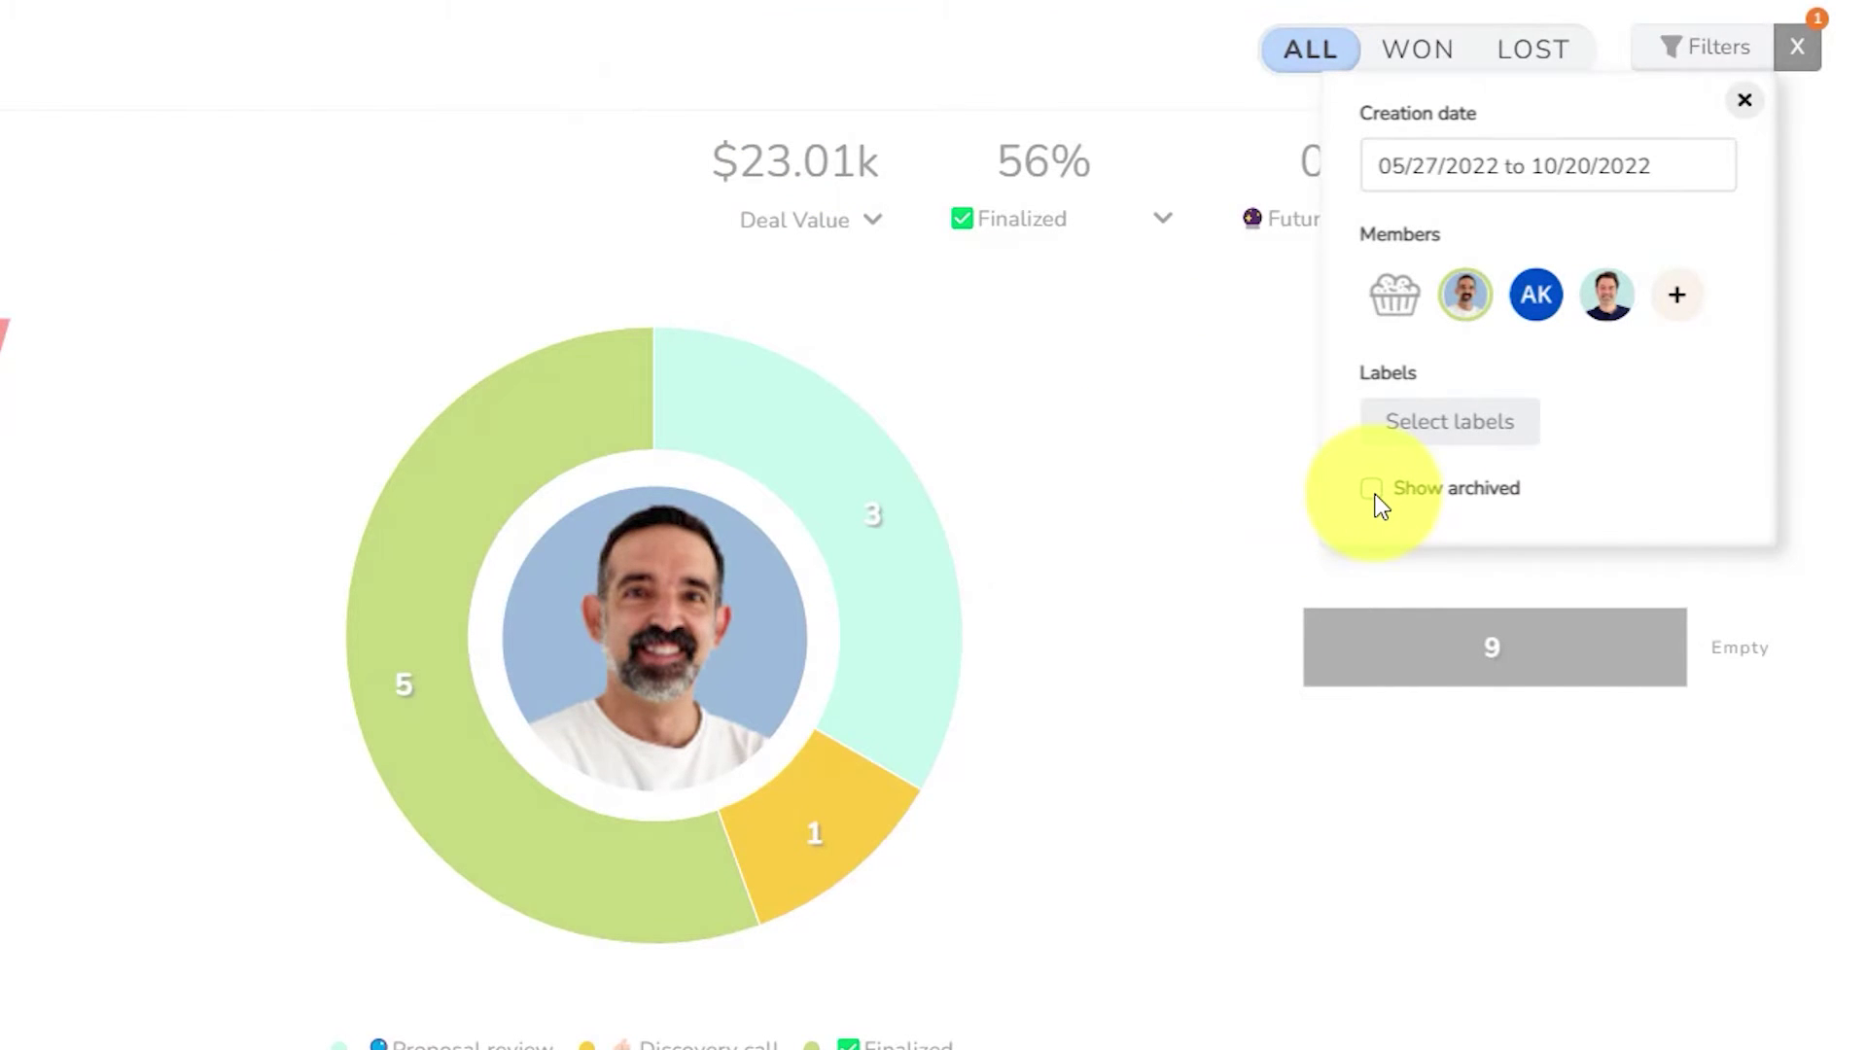
click(1744, 99)
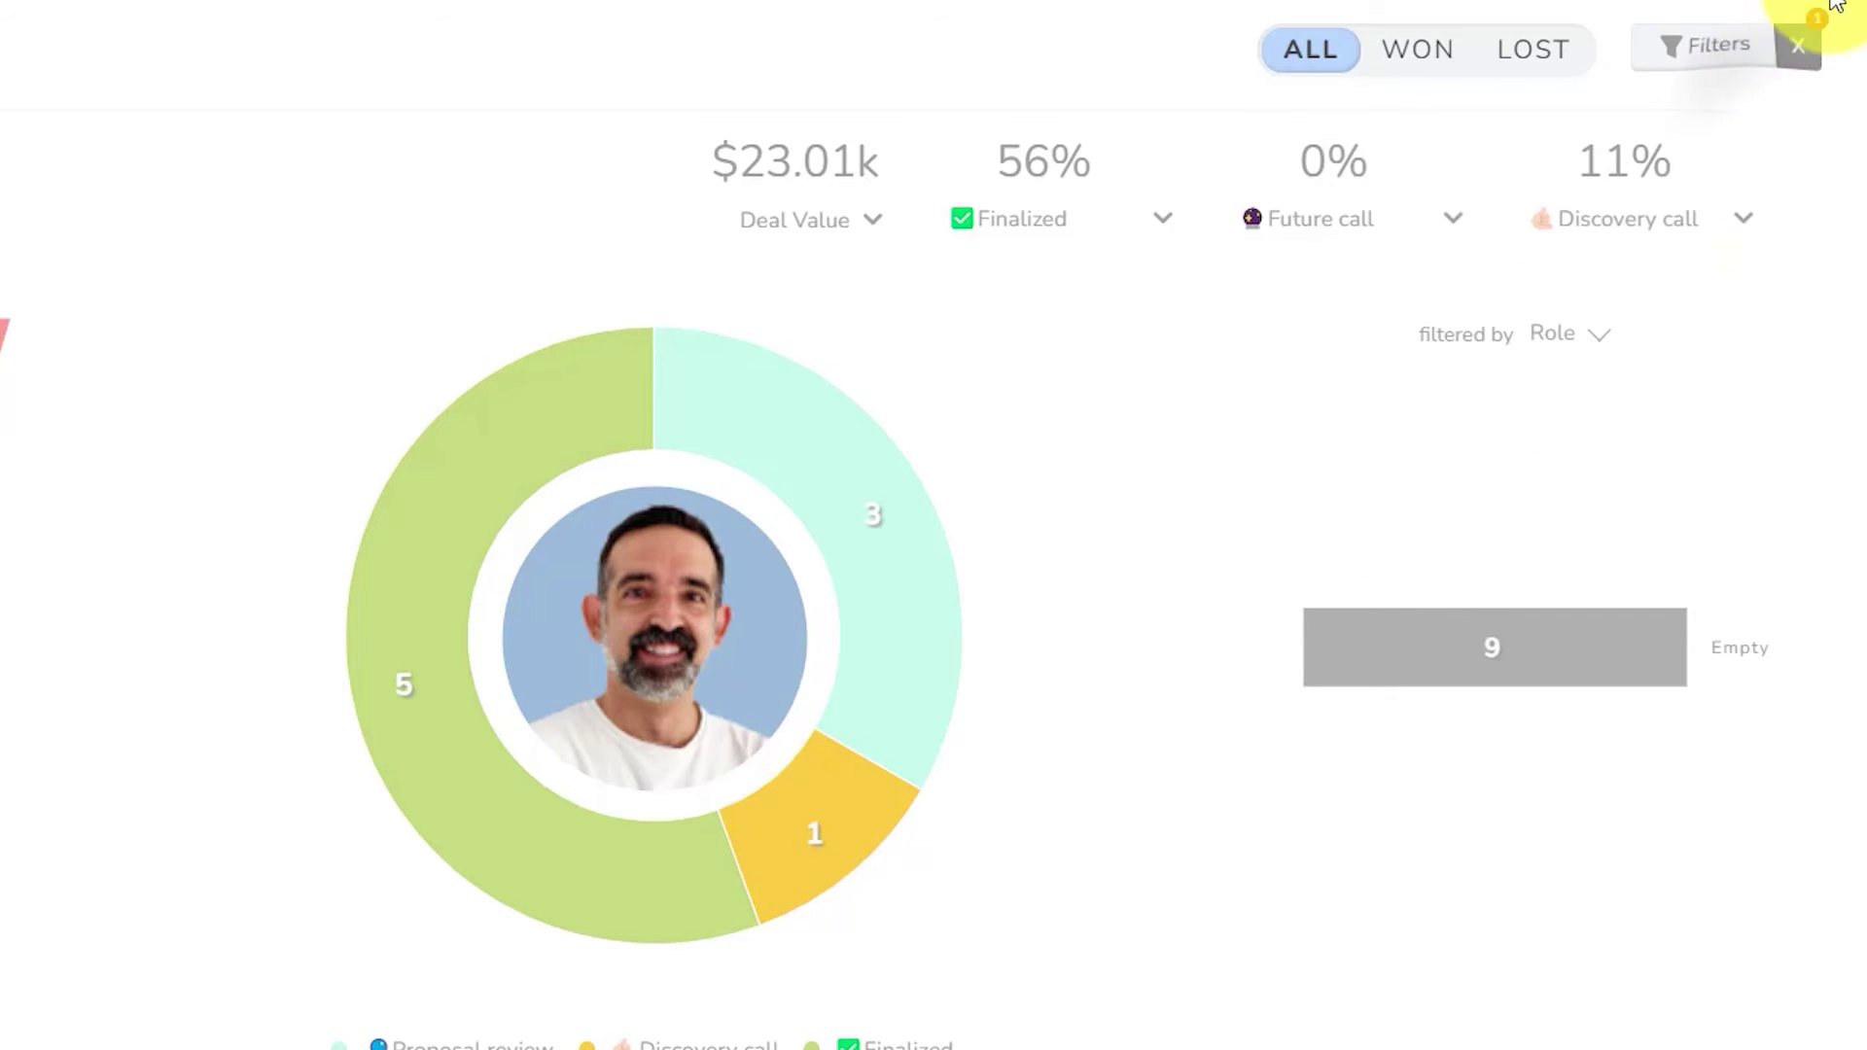
Step: Close the Crmble reports dashboard to view the Finalized list's won and lost deals
click(1797, 48)
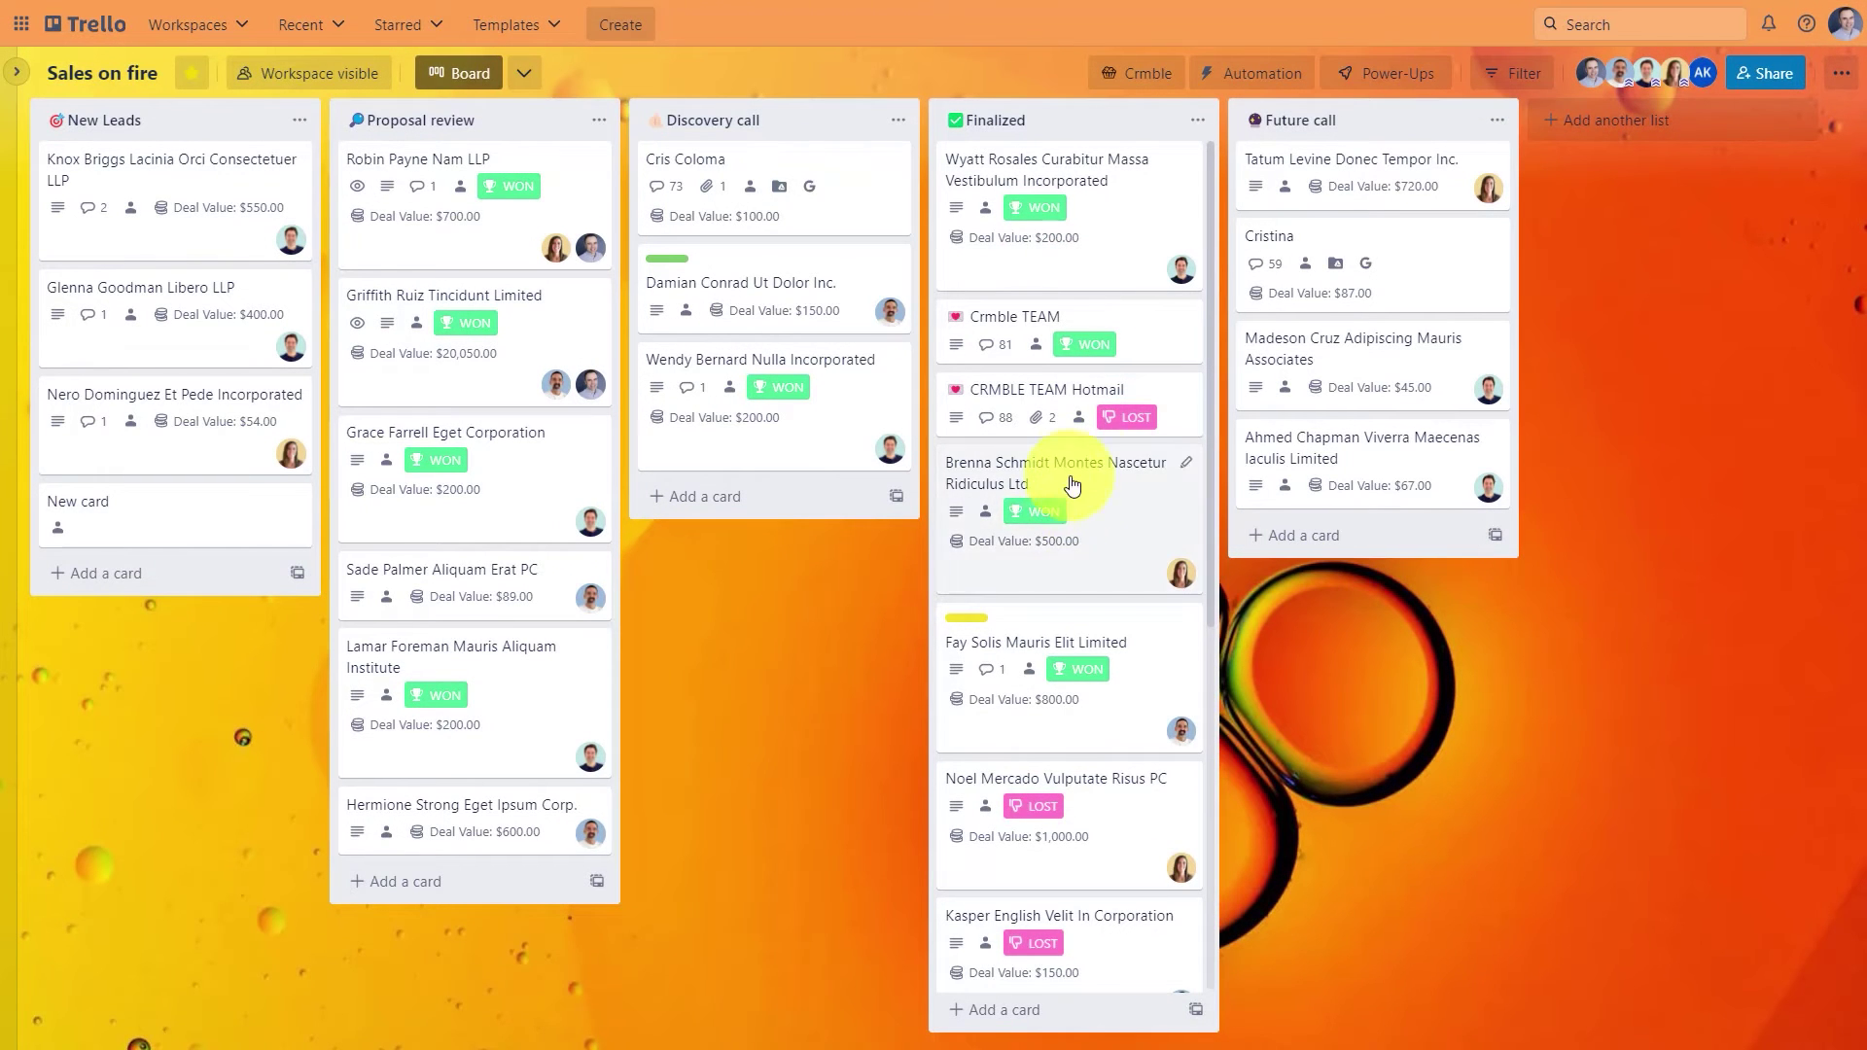
scroll(1087, 428, down, 4)
scroll(1086, 428, up, 4)
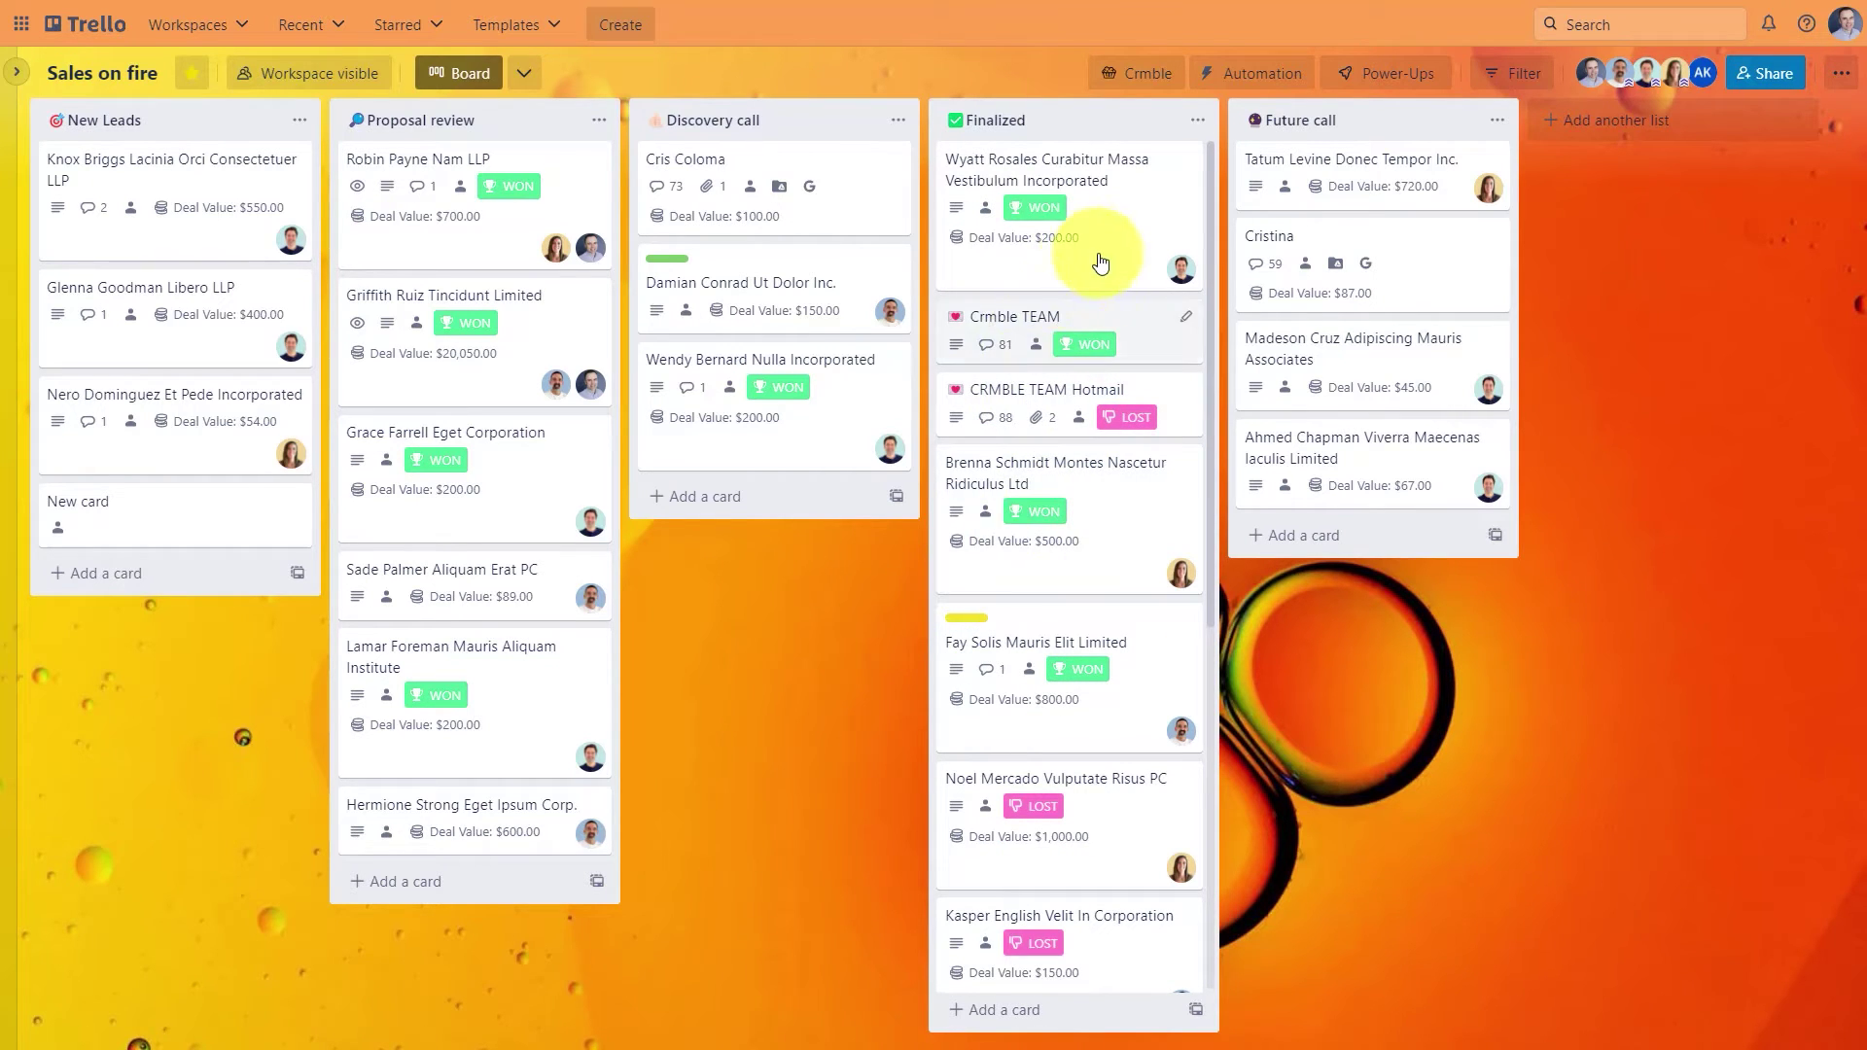
scroll(1083, 396, down, 5)
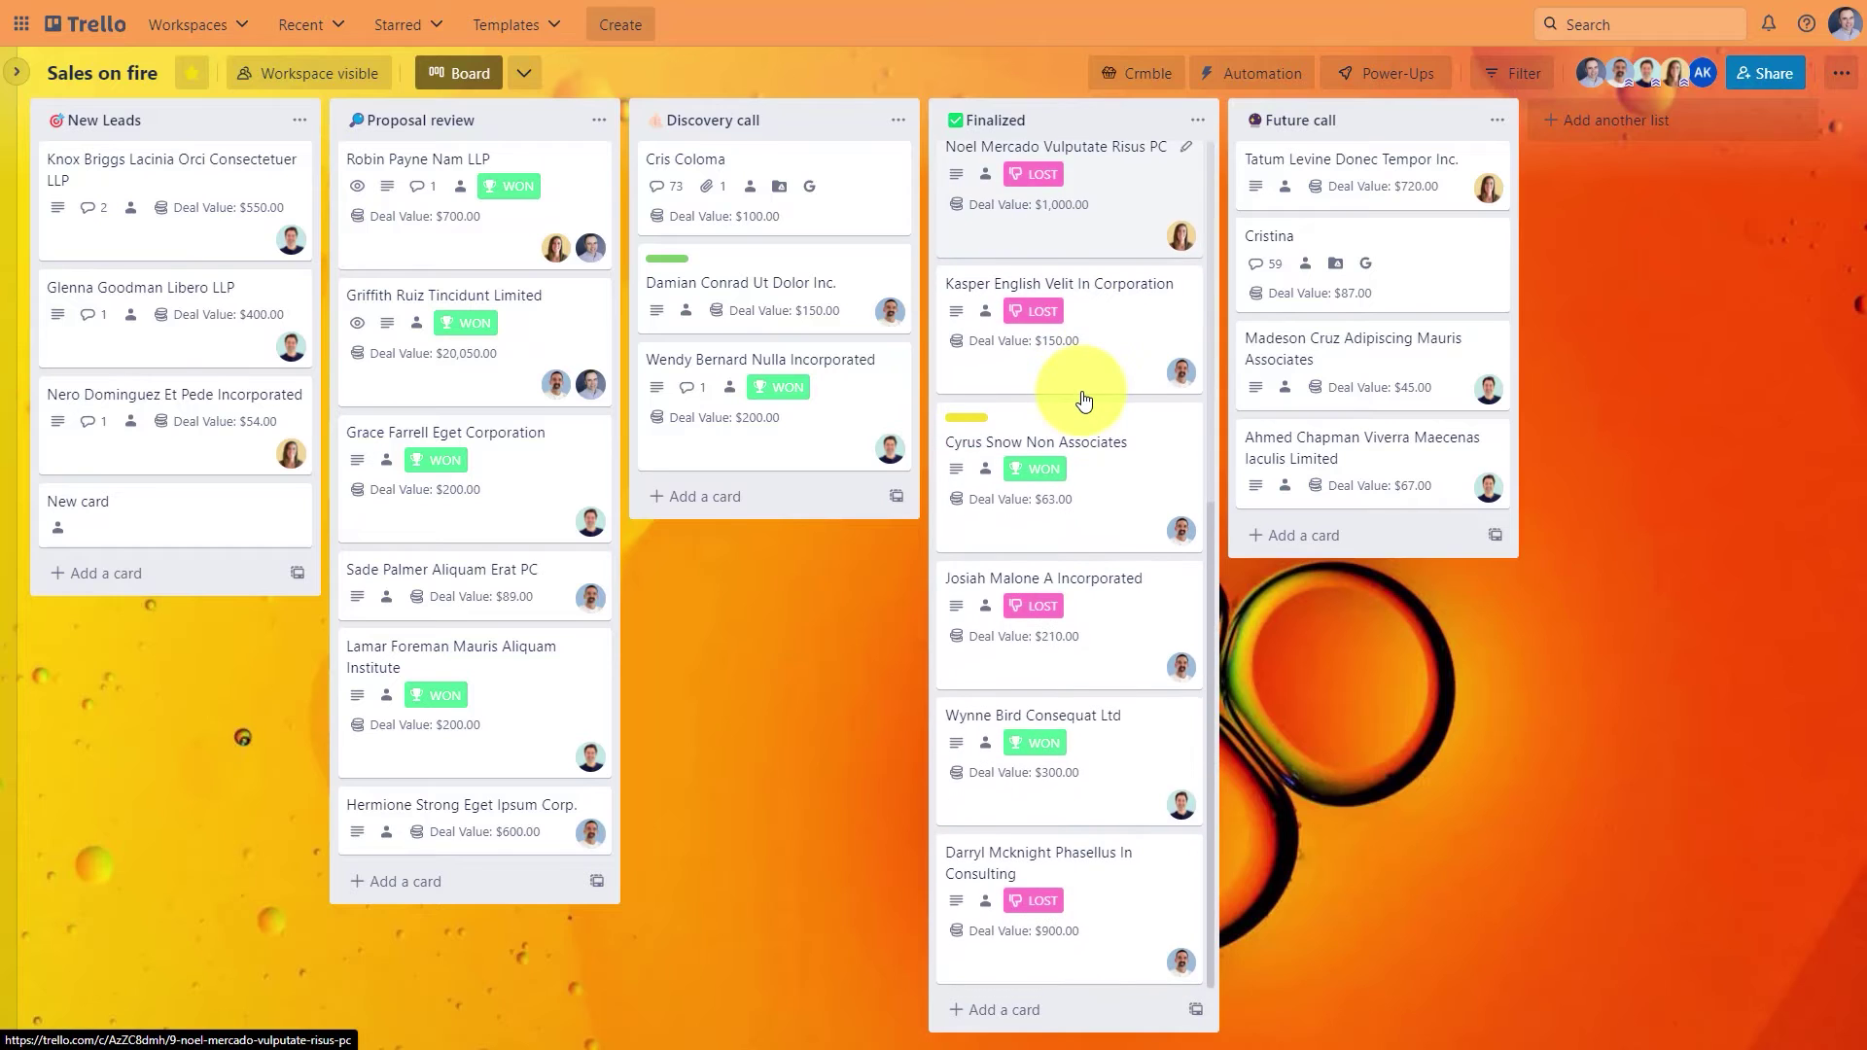
scroll(1084, 396, up, 5)
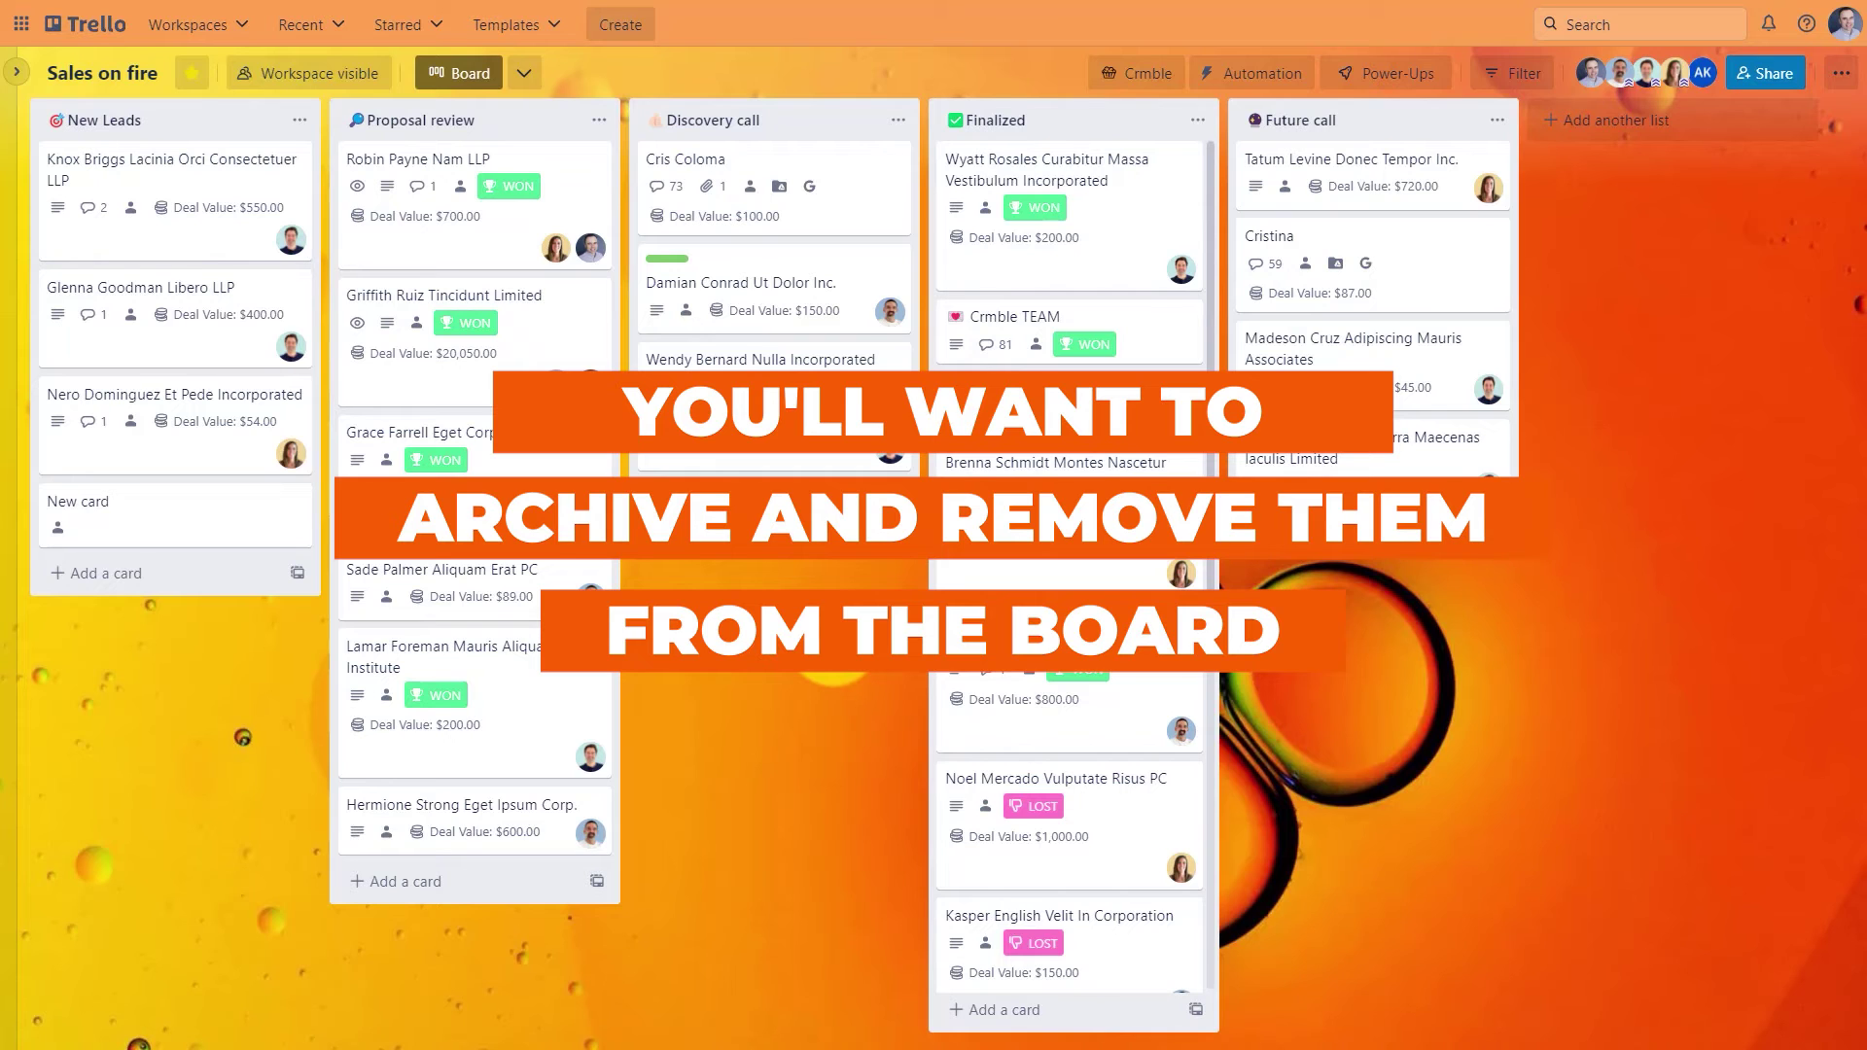
click(1143, 82)
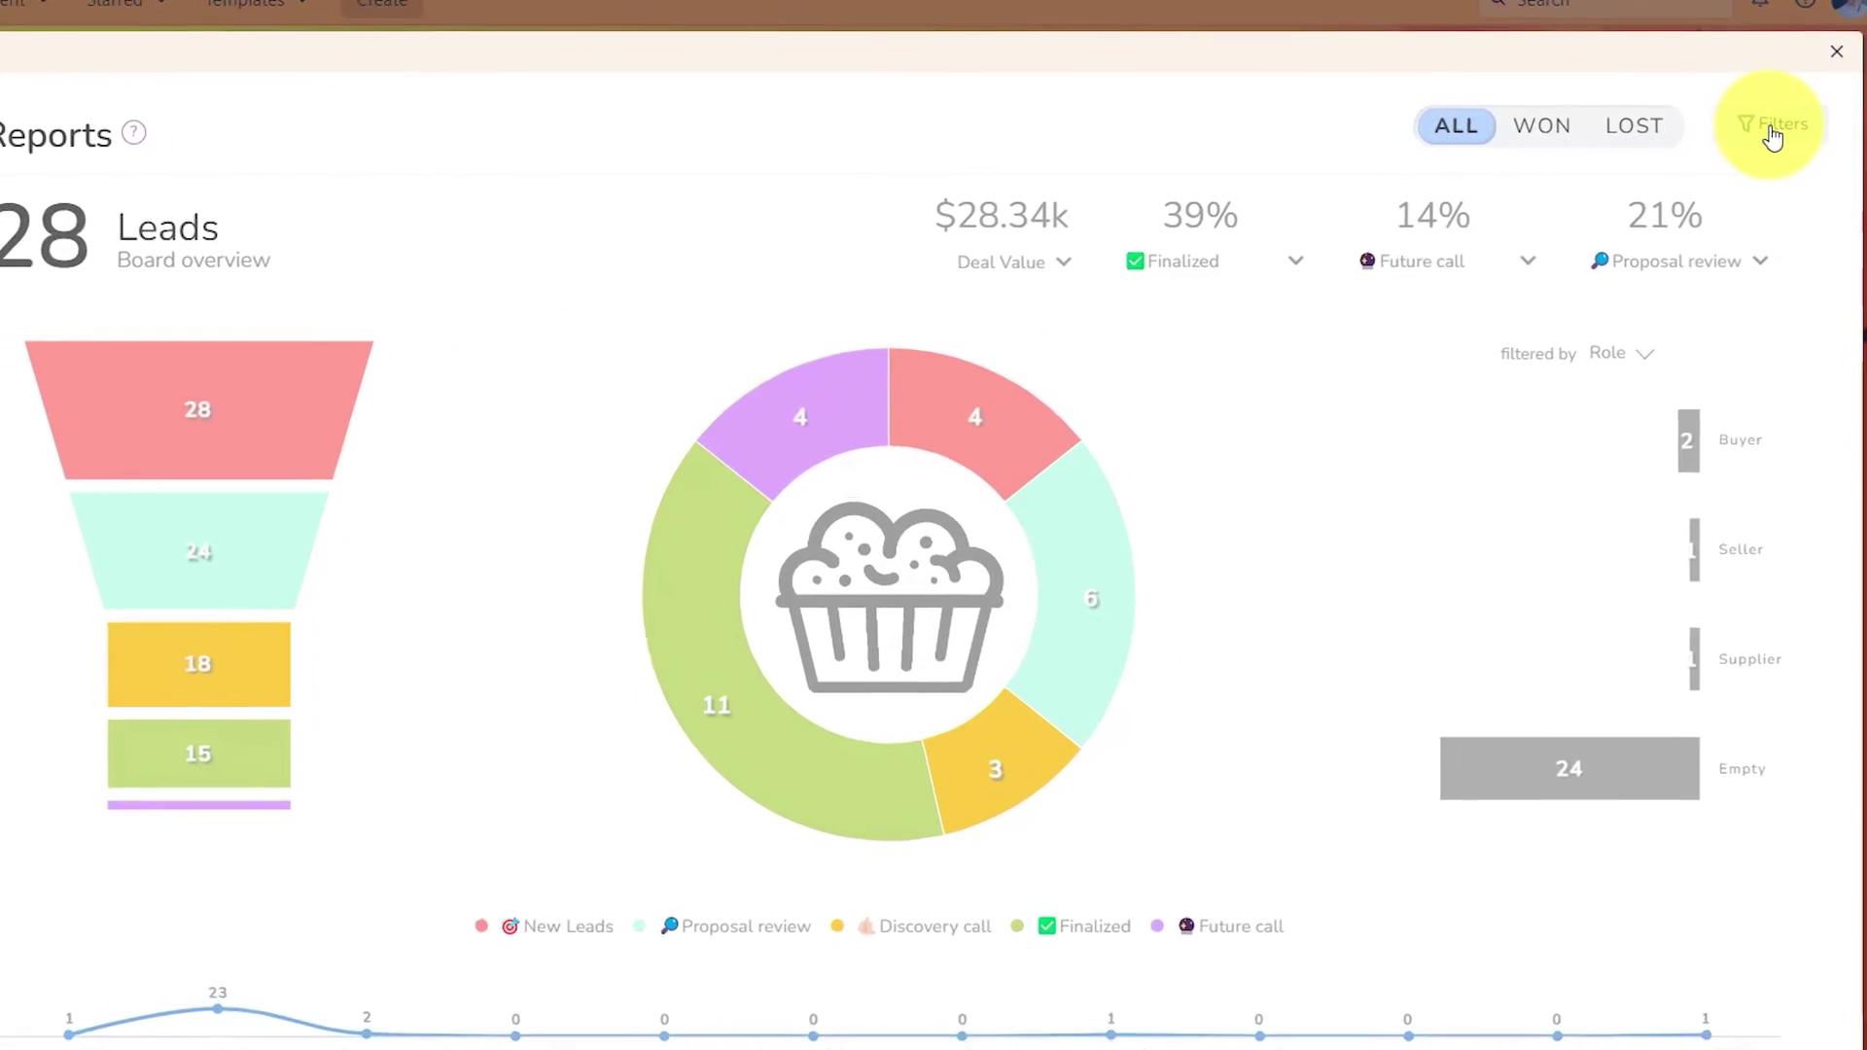
click(1781, 132)
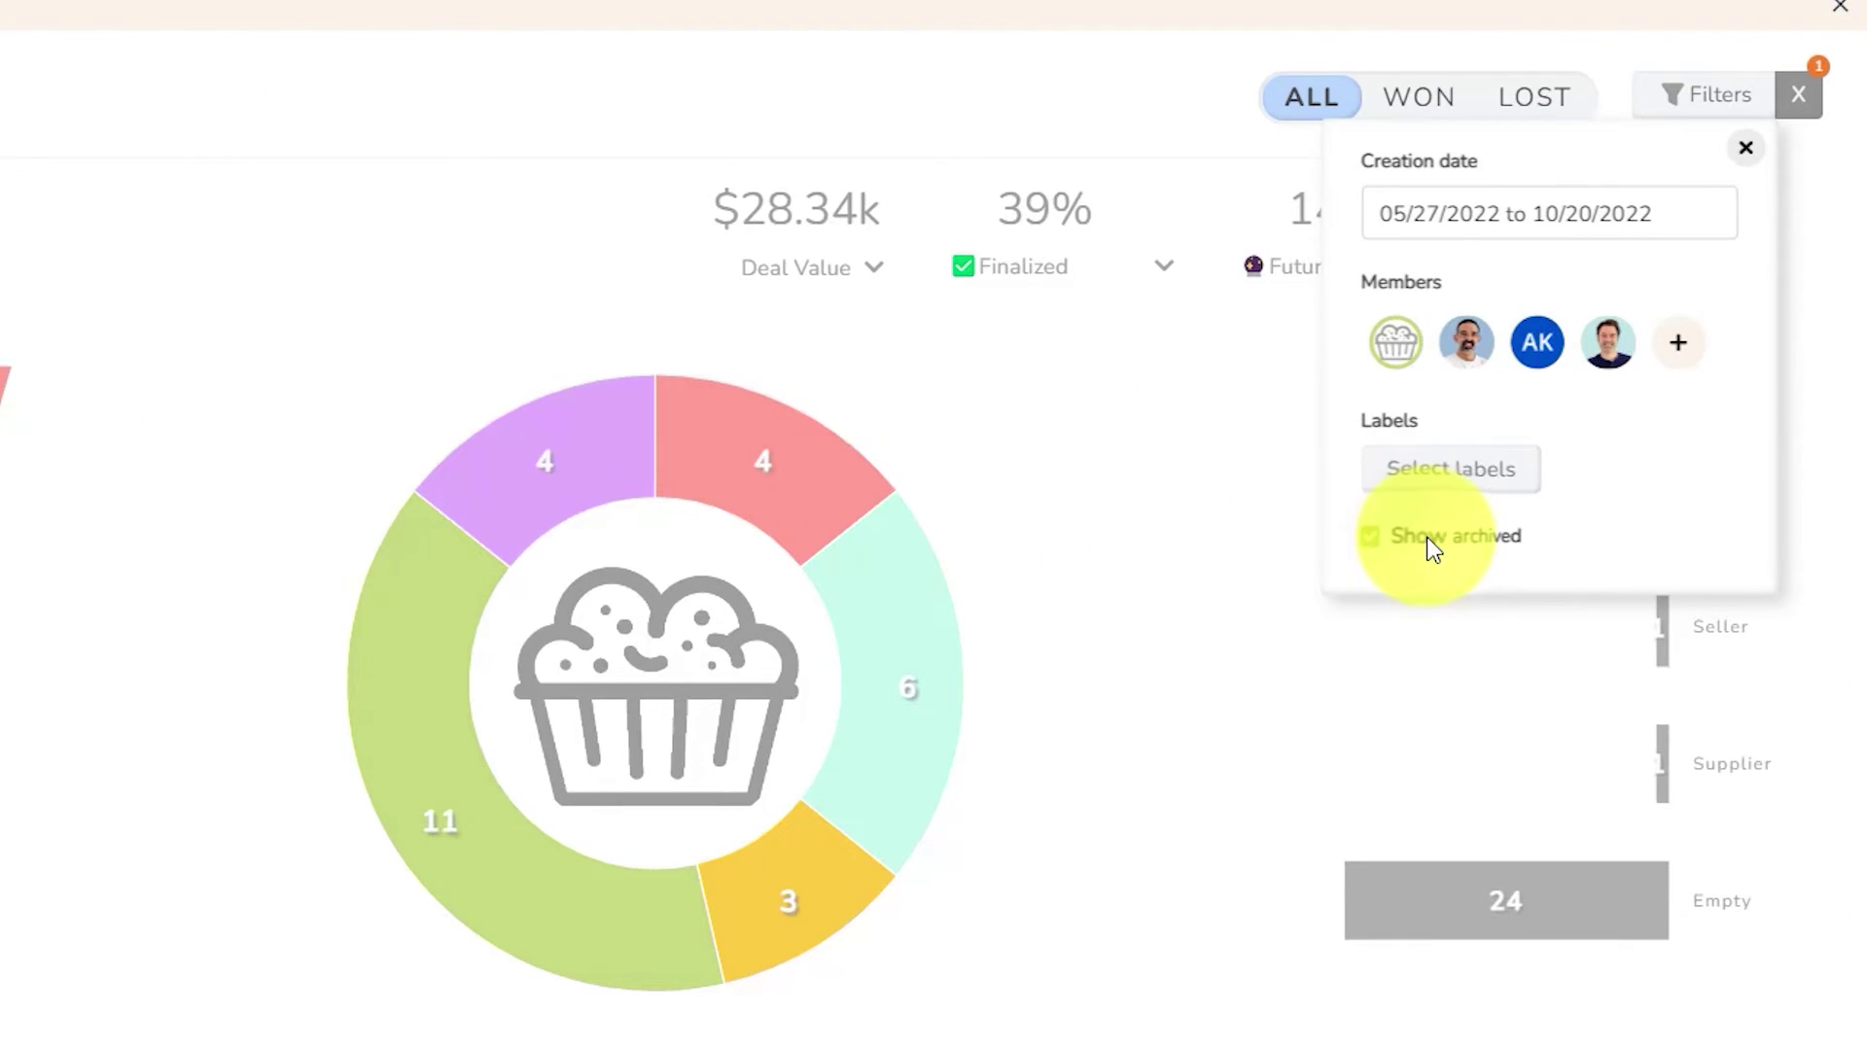
click(1594, 425)
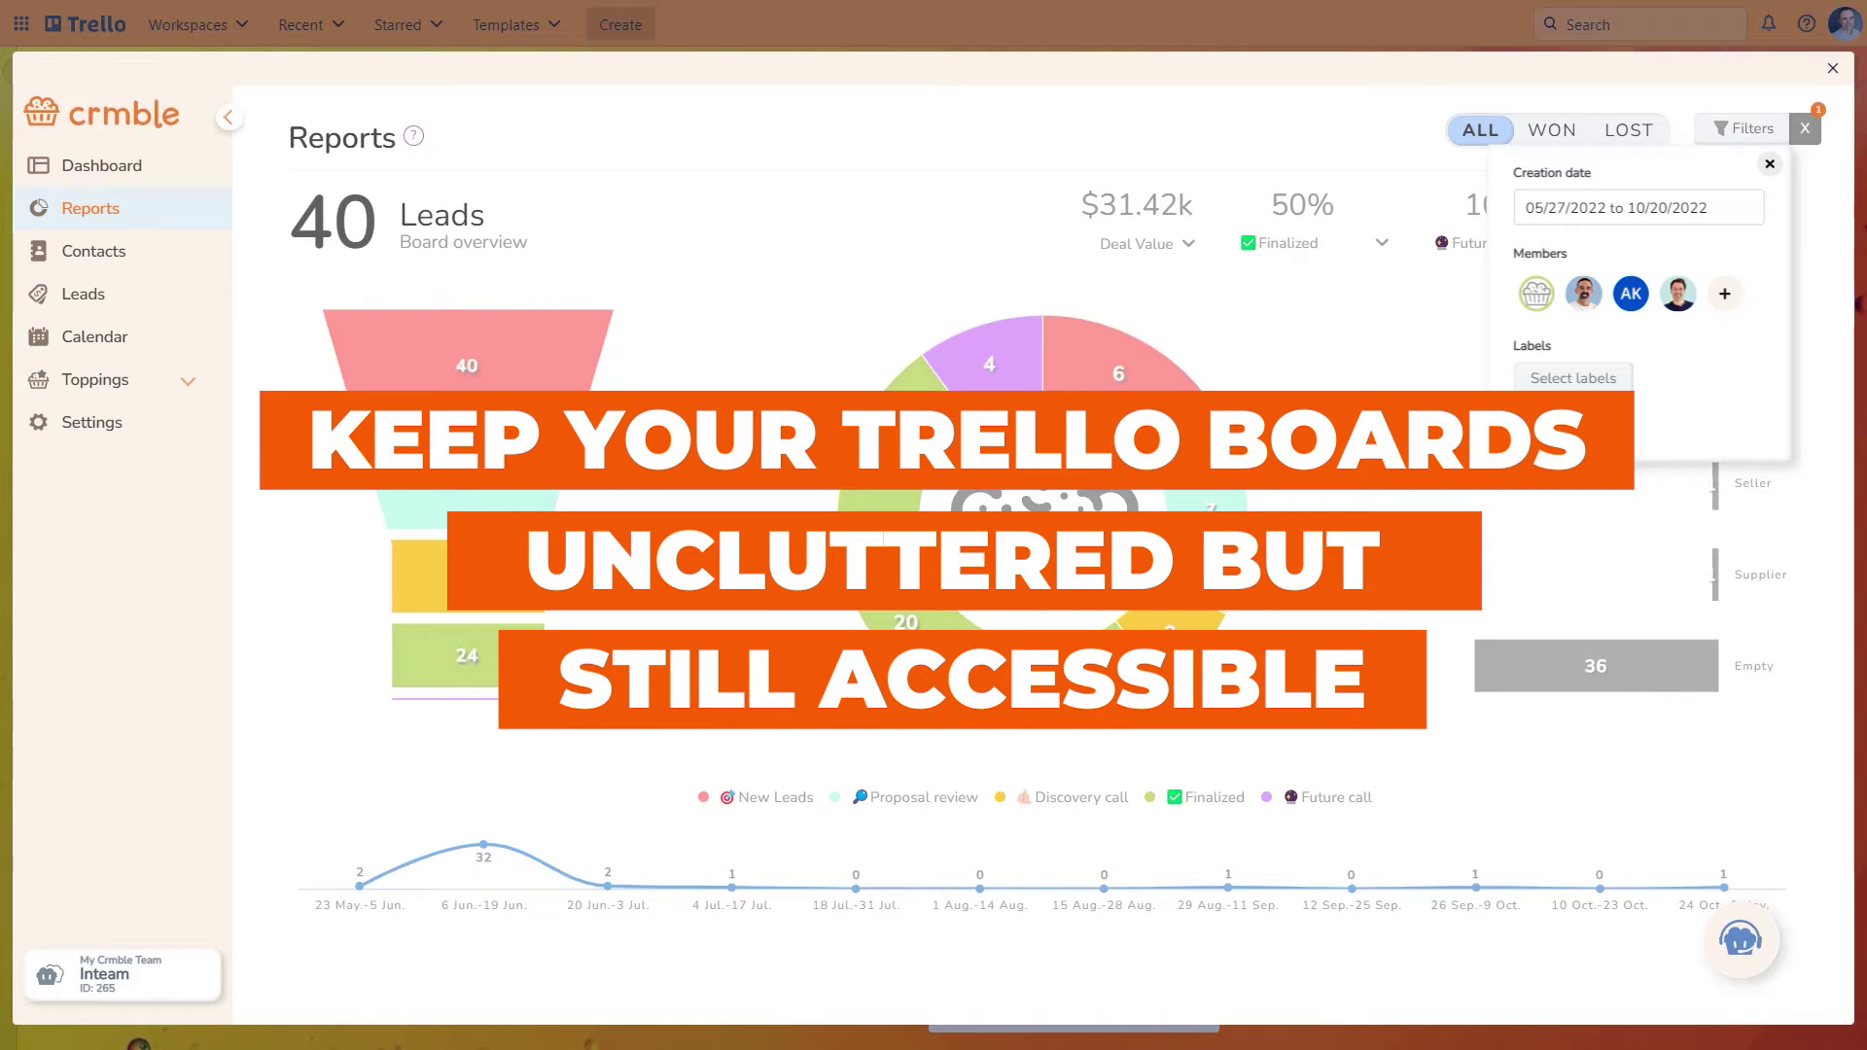
click(1535, 436)
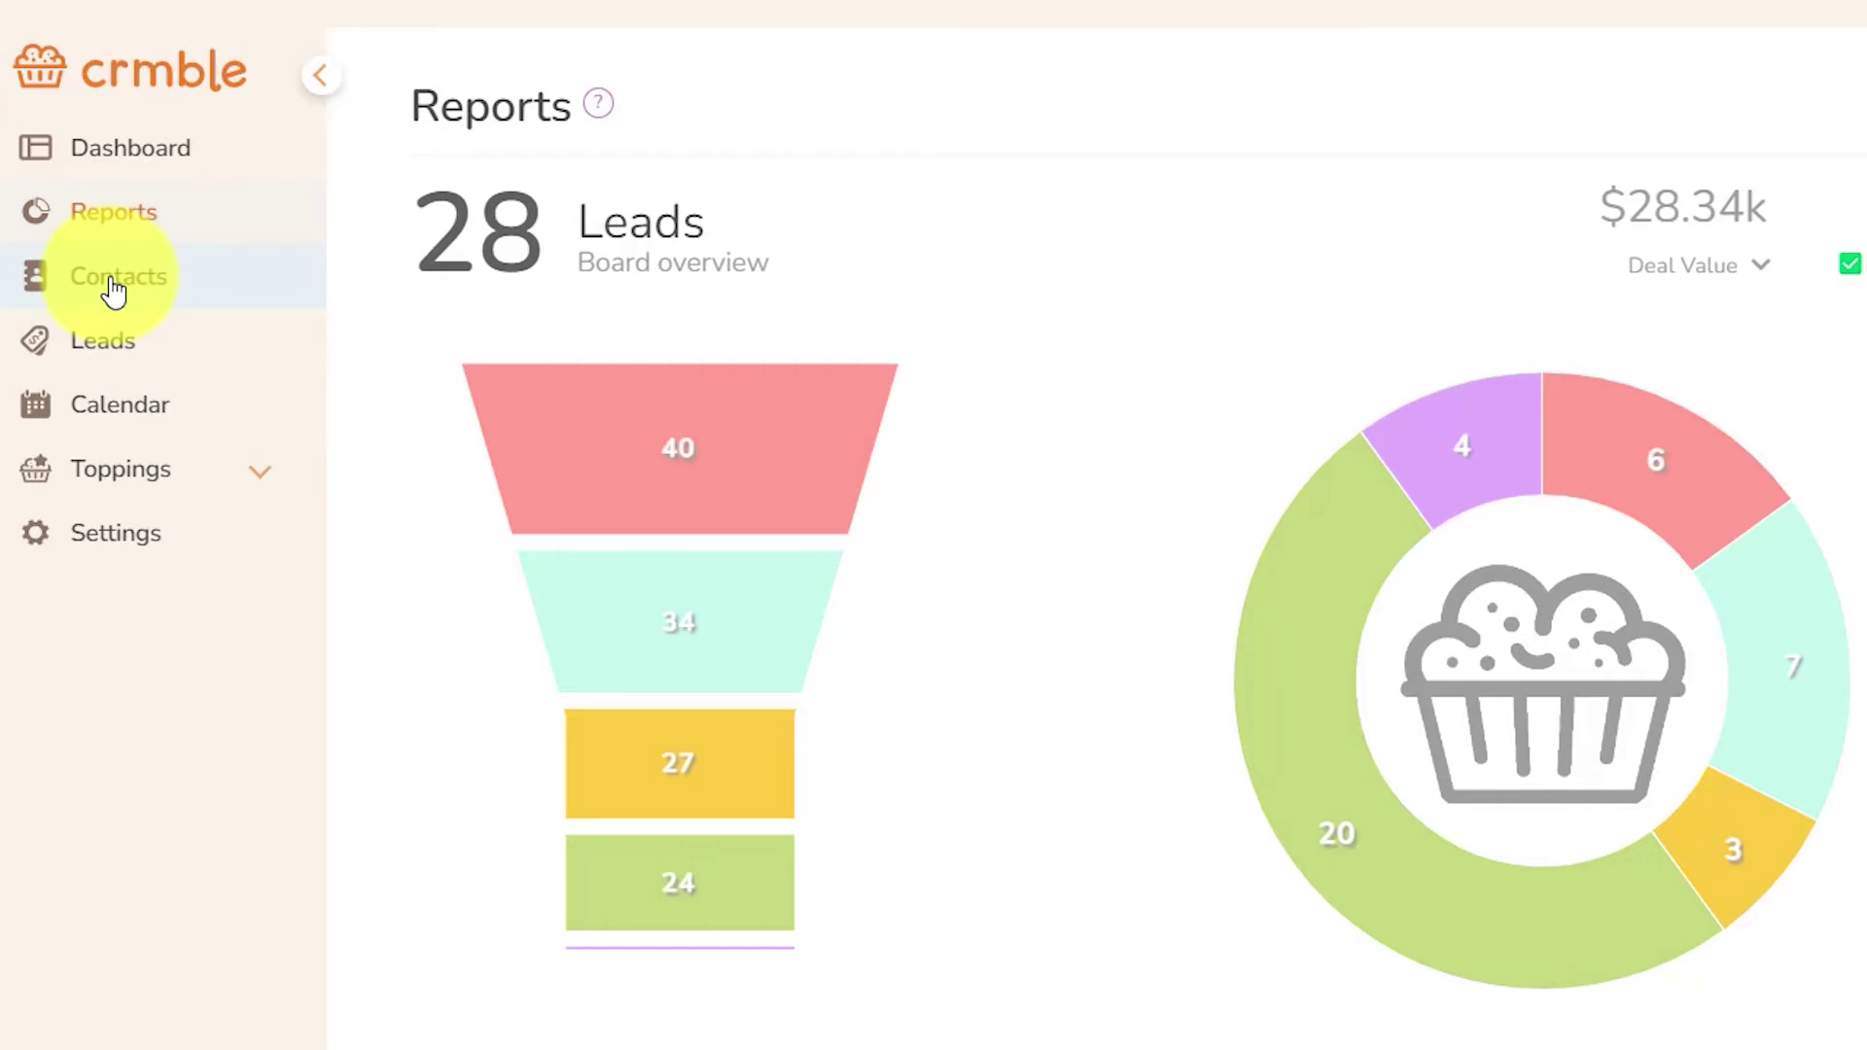
click(113, 291)
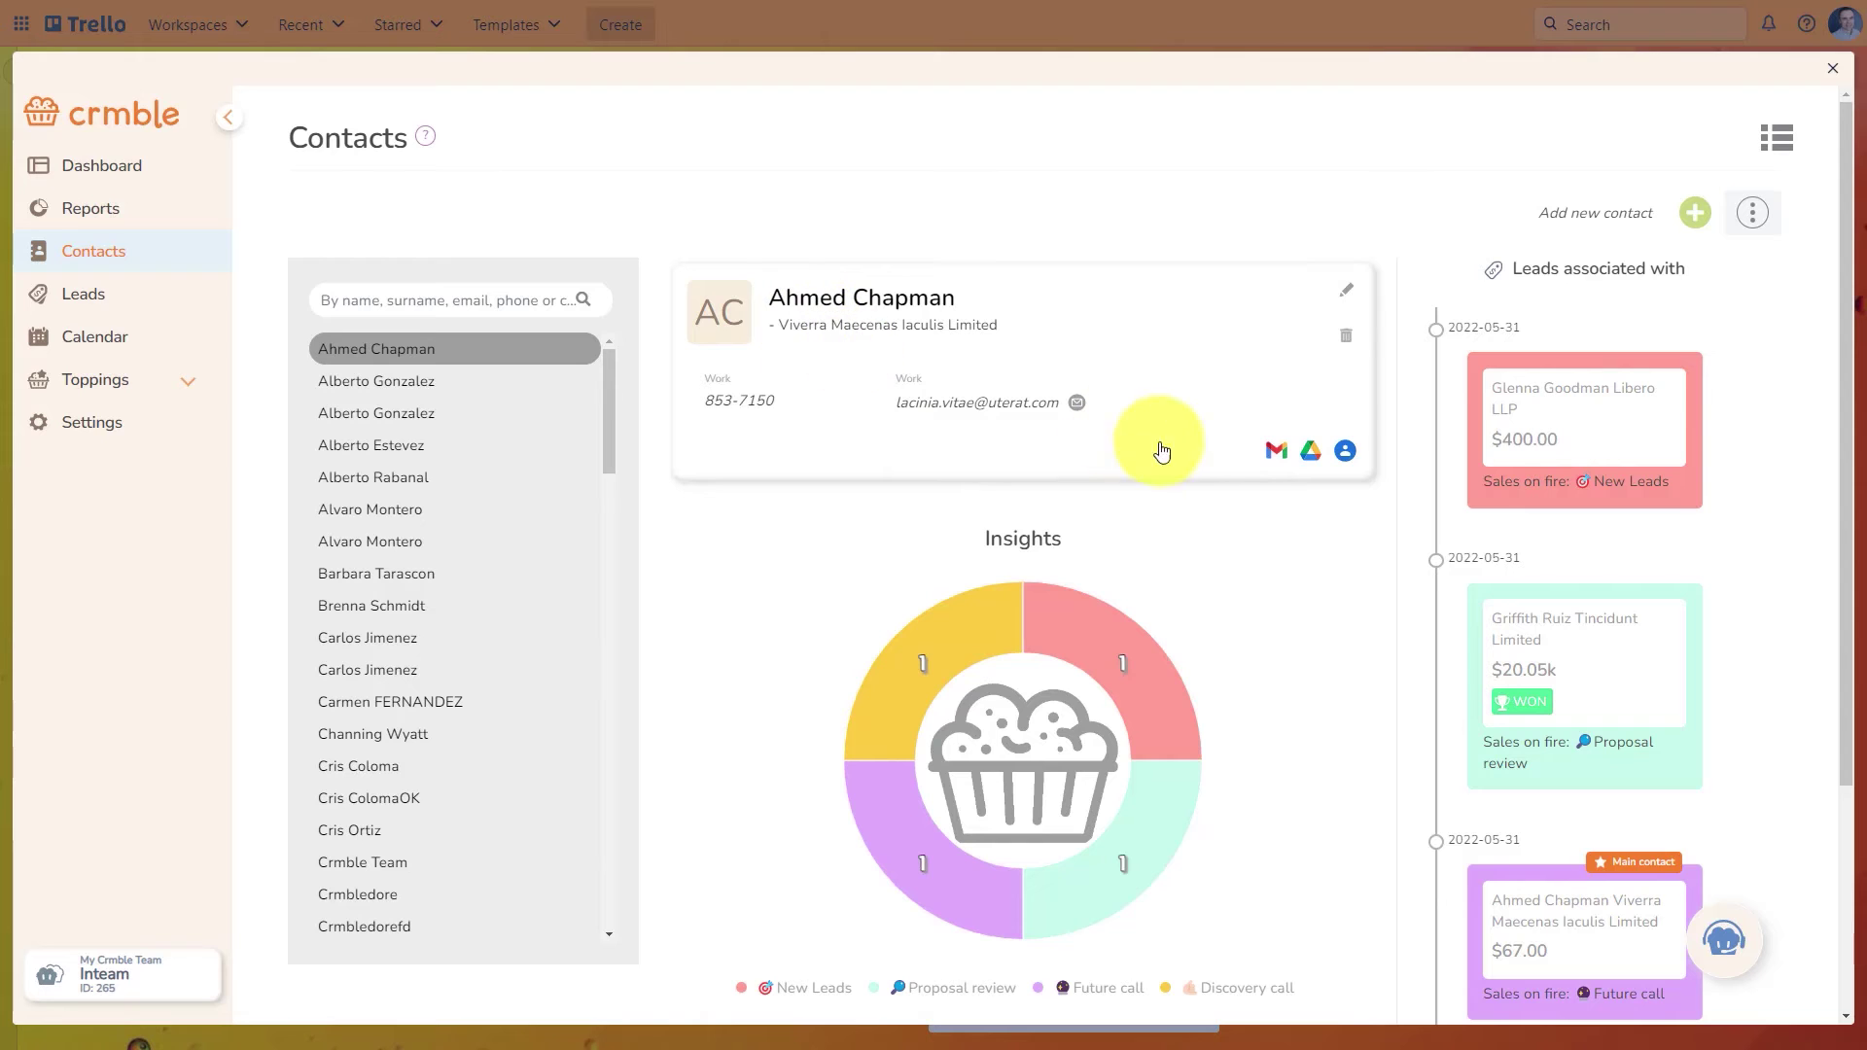
scroll(1613, 526, down, 2)
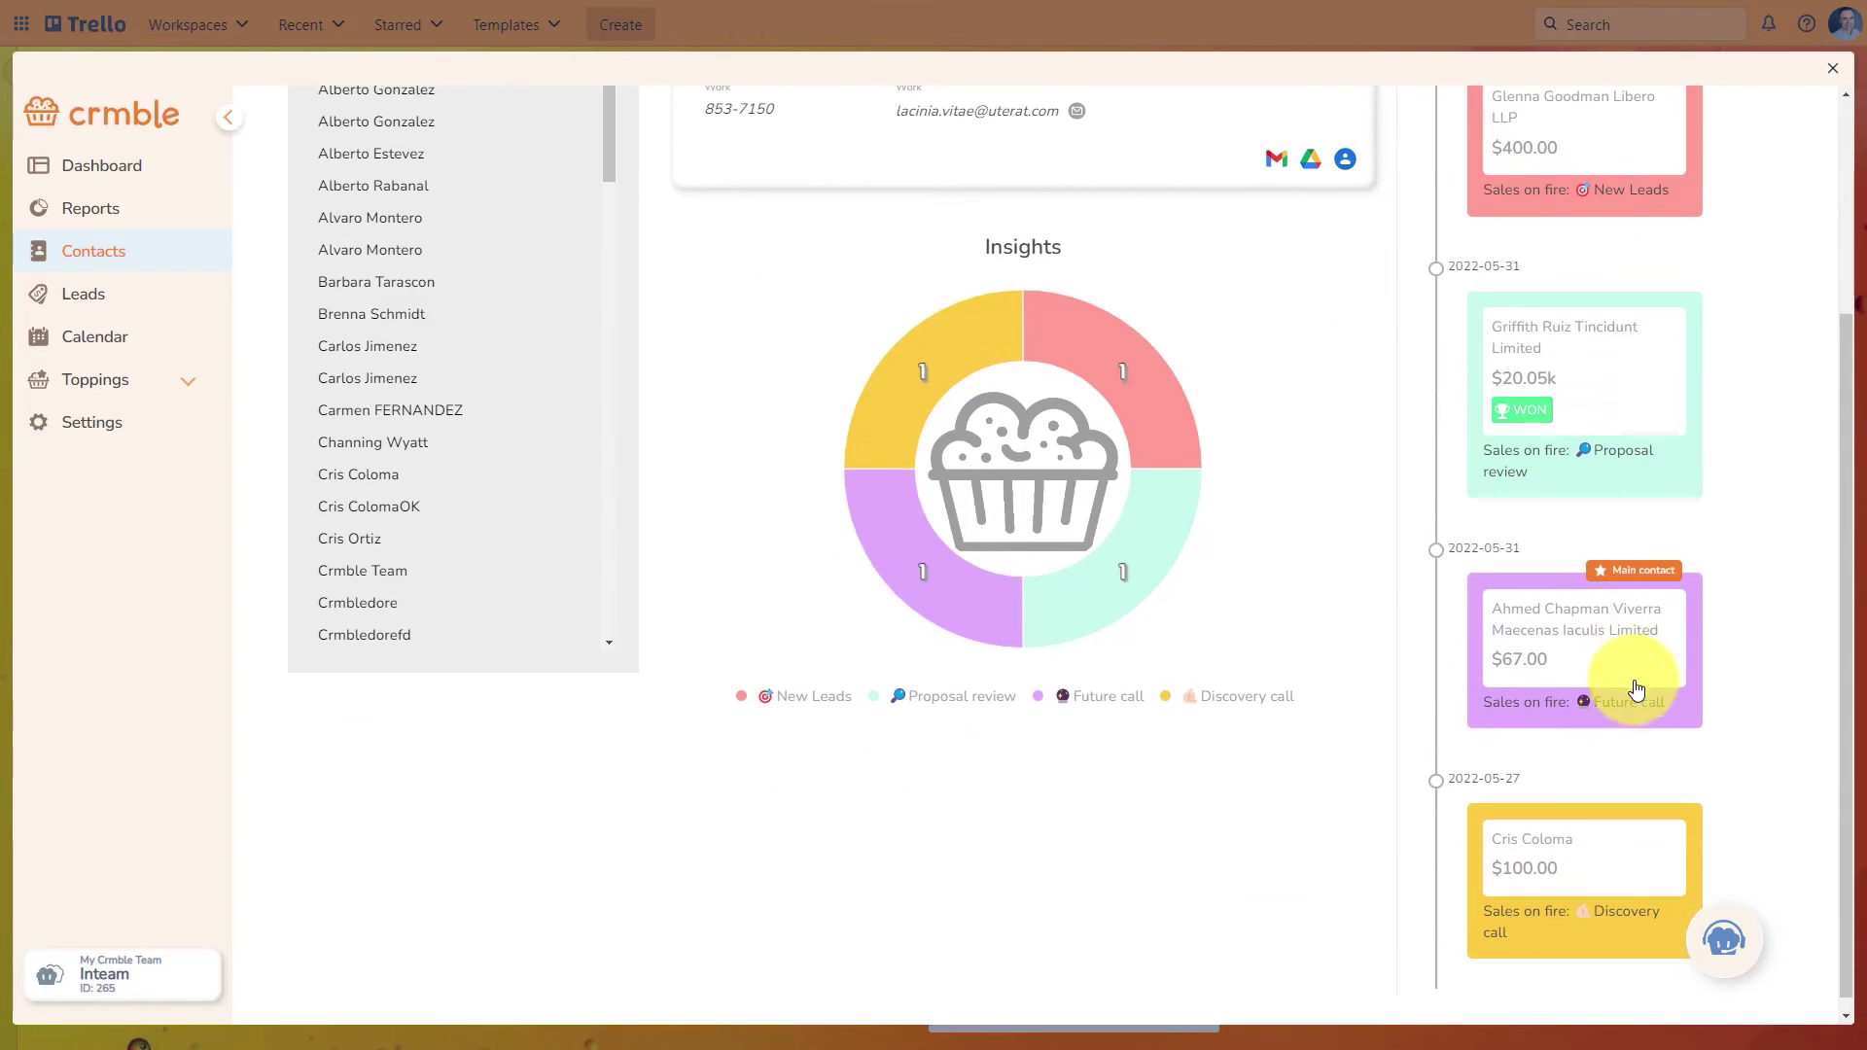
scroll(1633, 483, up, 2)
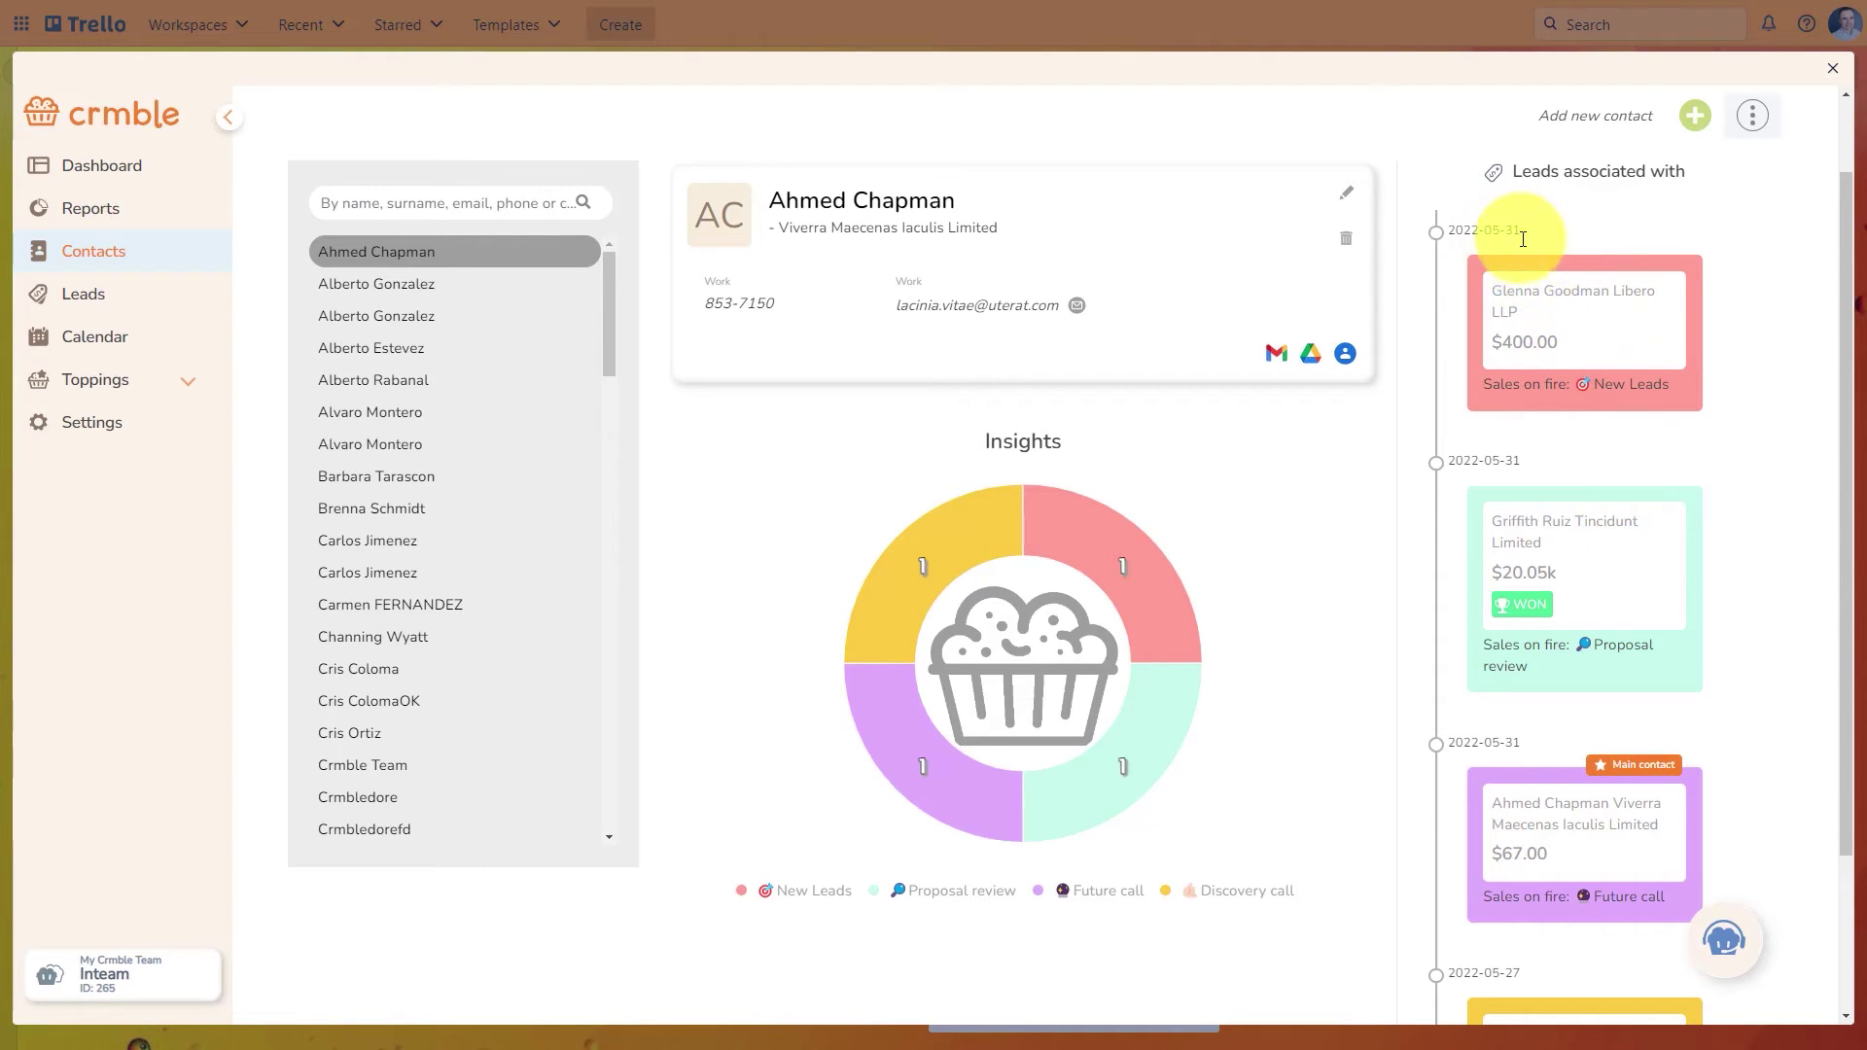
scroll(1617, 455, down, 2)
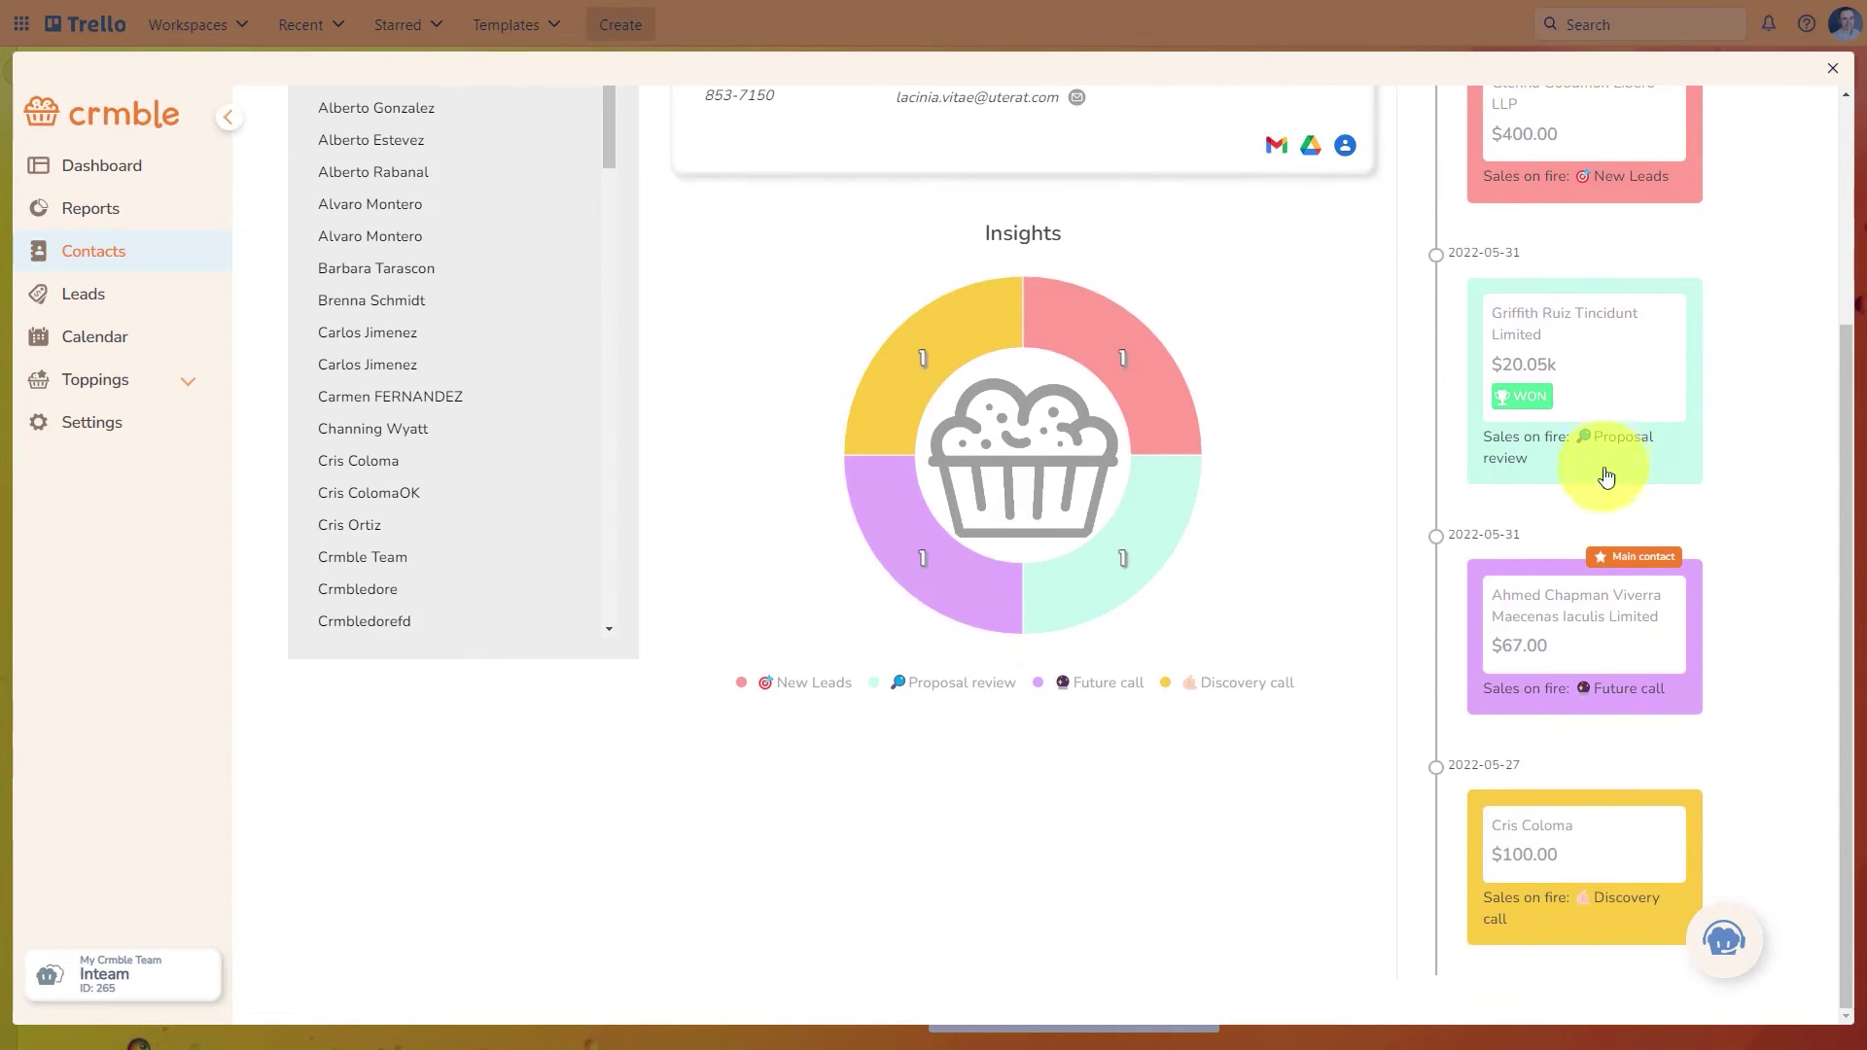
scroll(1606, 627, up, 1)
scroll(1604, 498, up, 2)
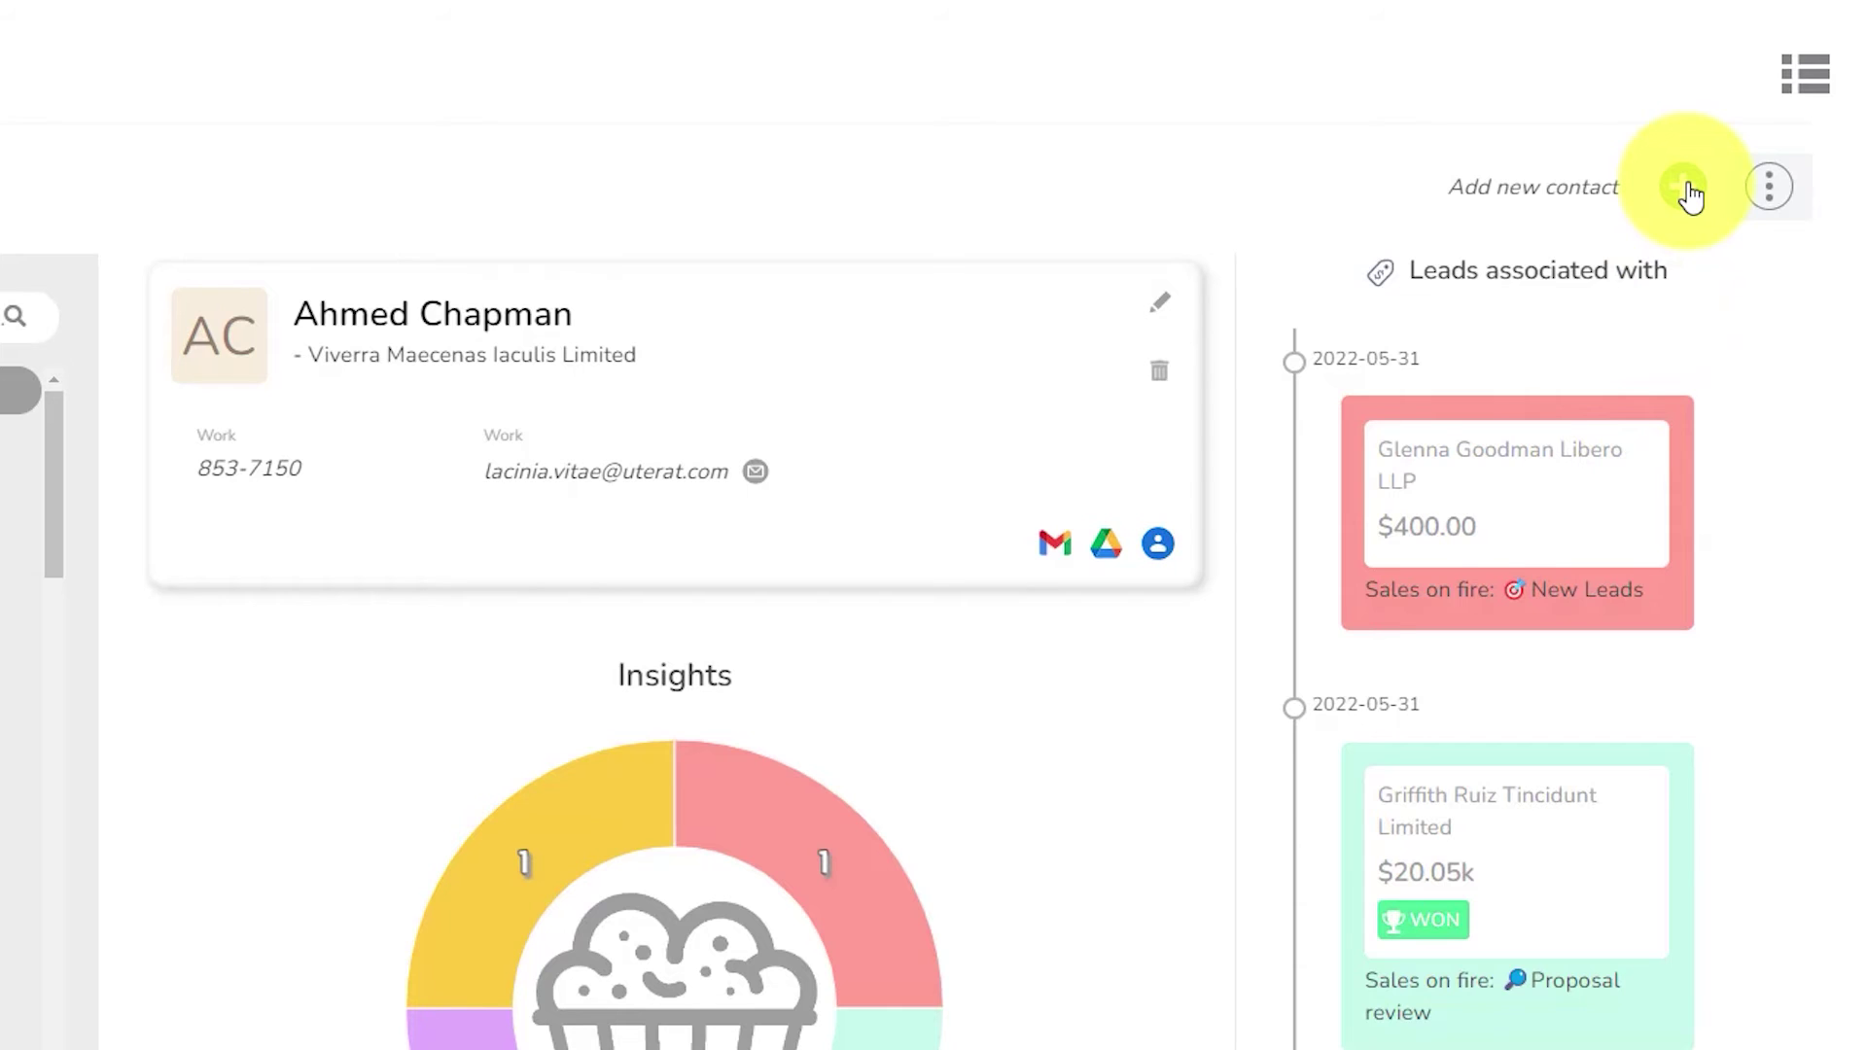
click(1772, 191)
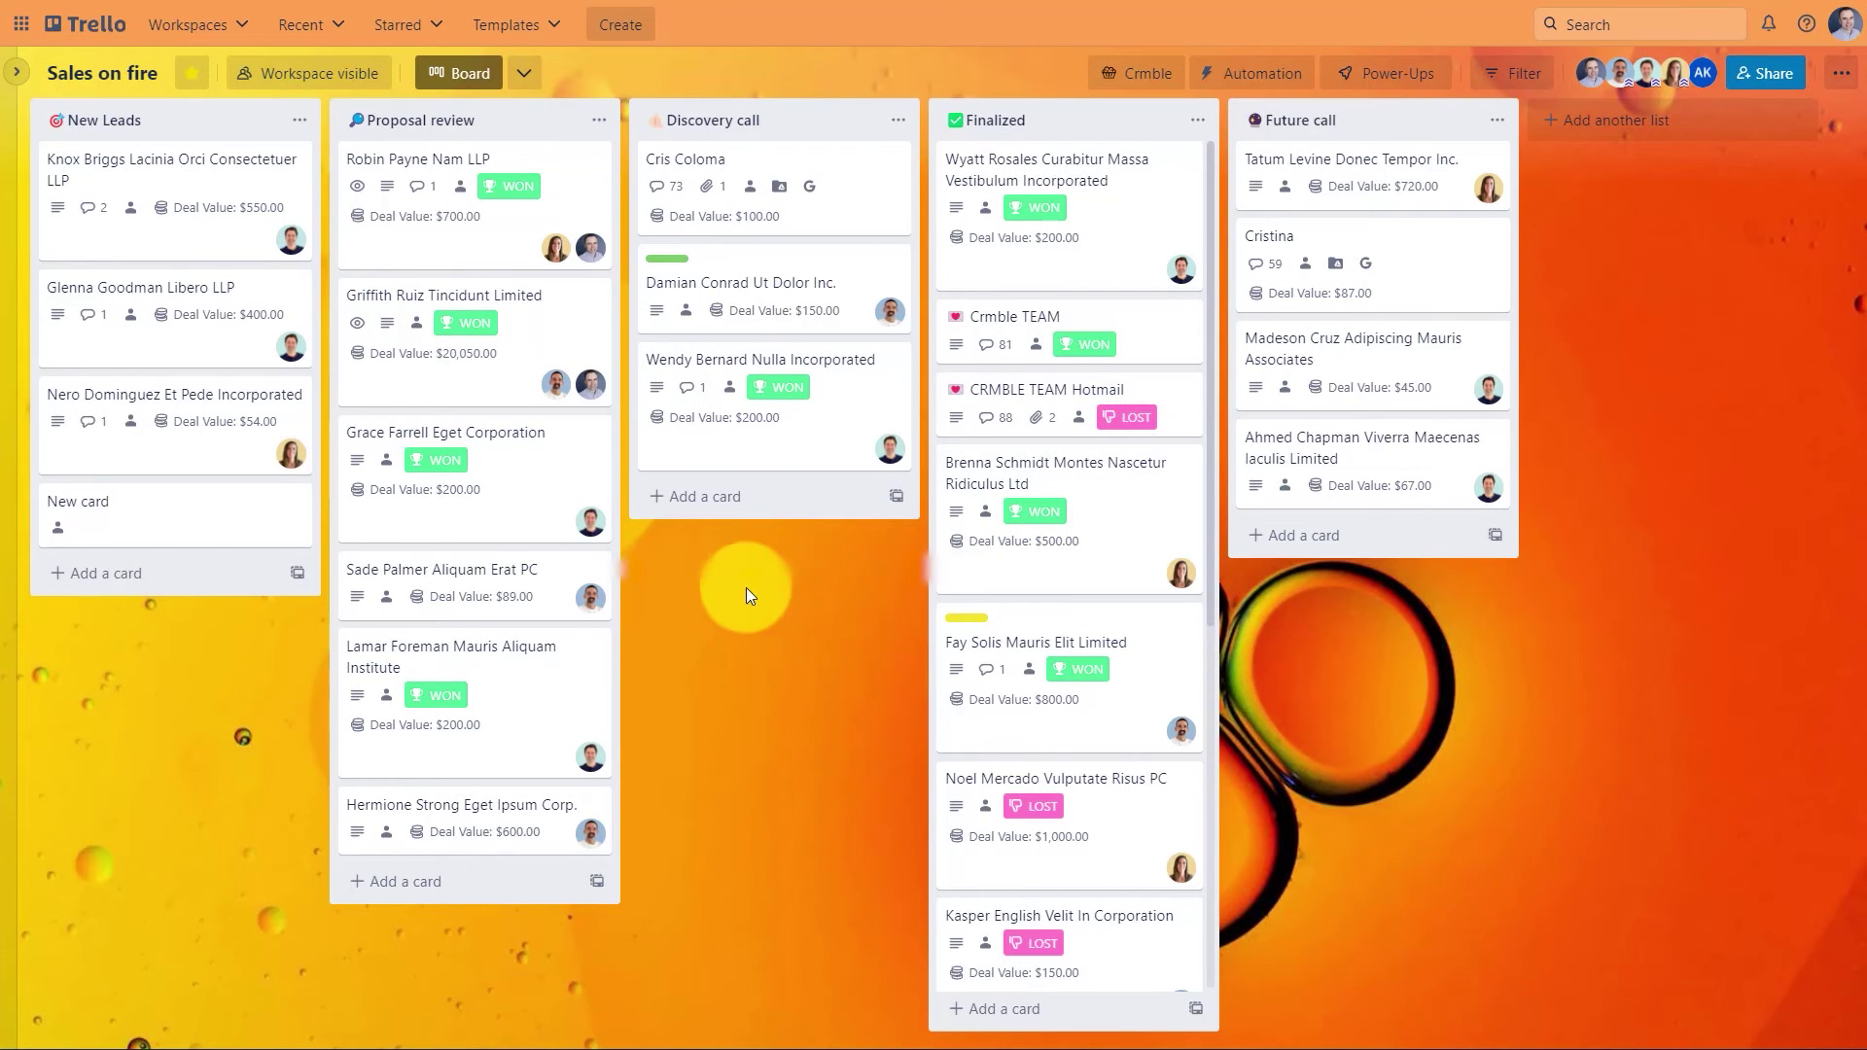
click(499, 484)
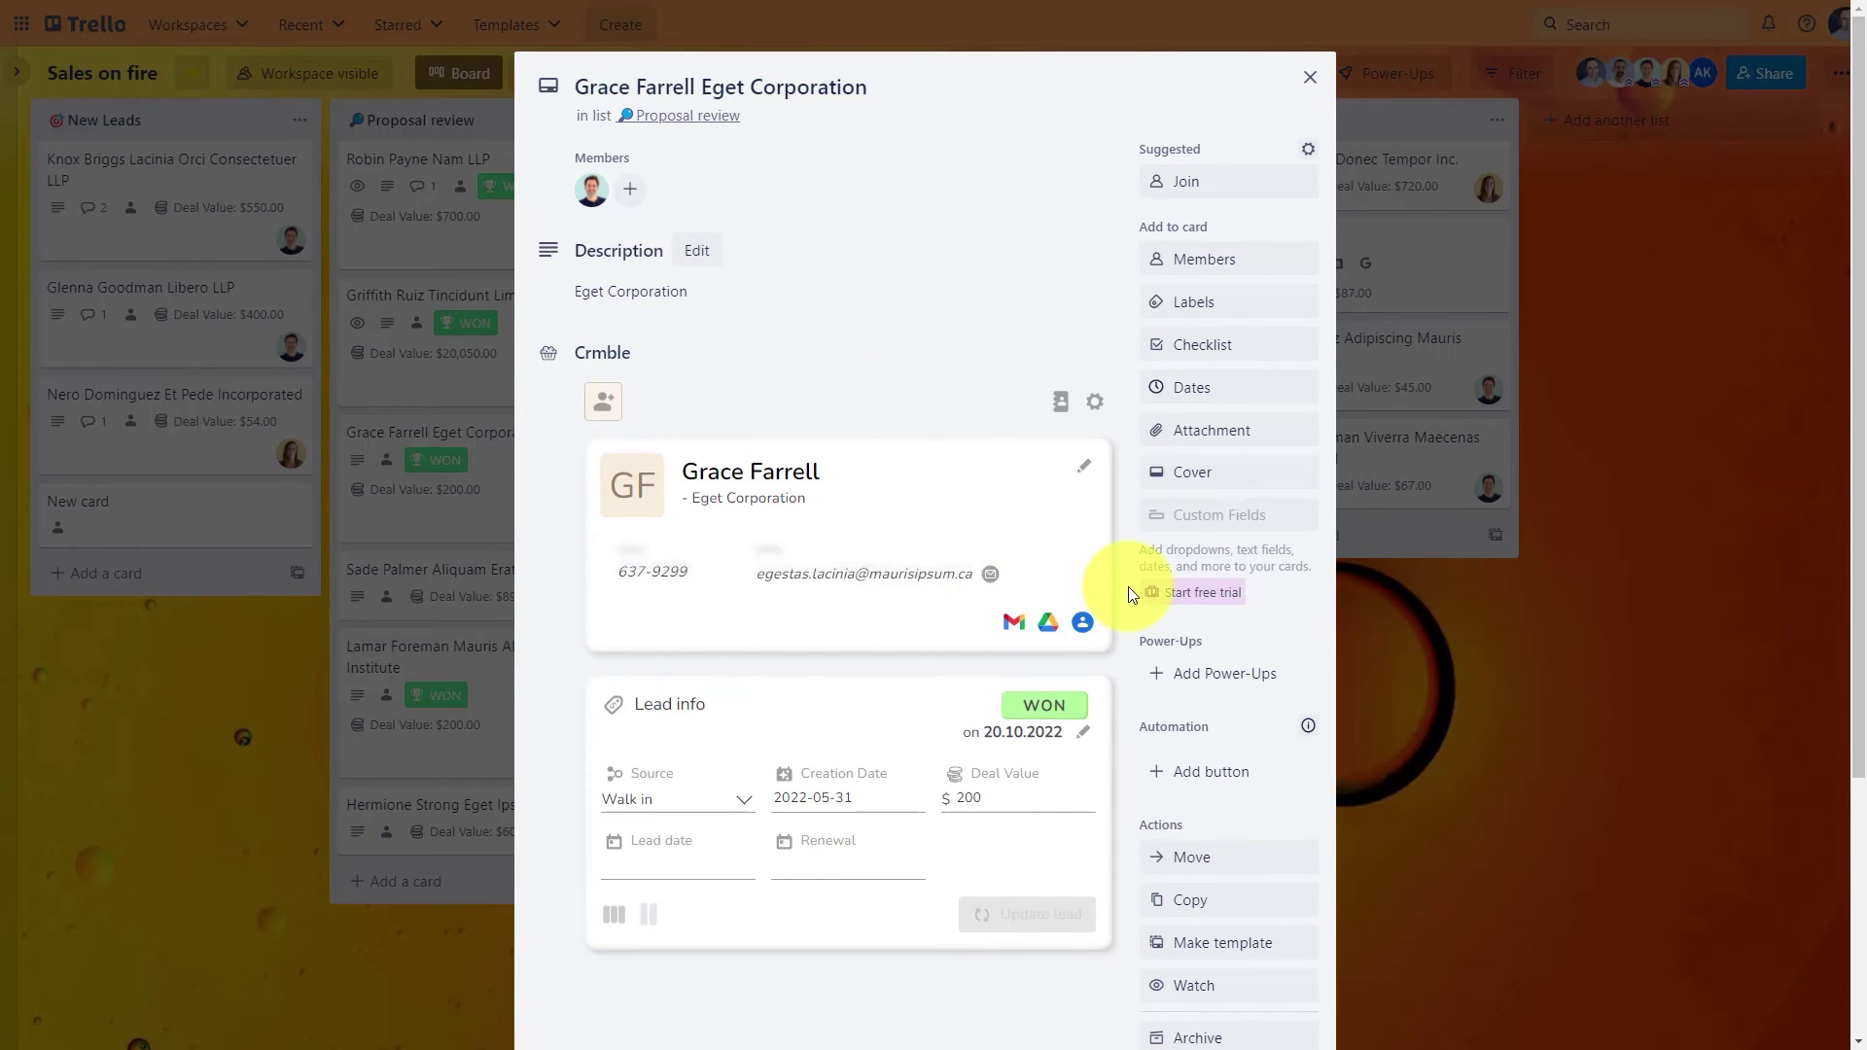
scroll(1128, 588, down, 1)
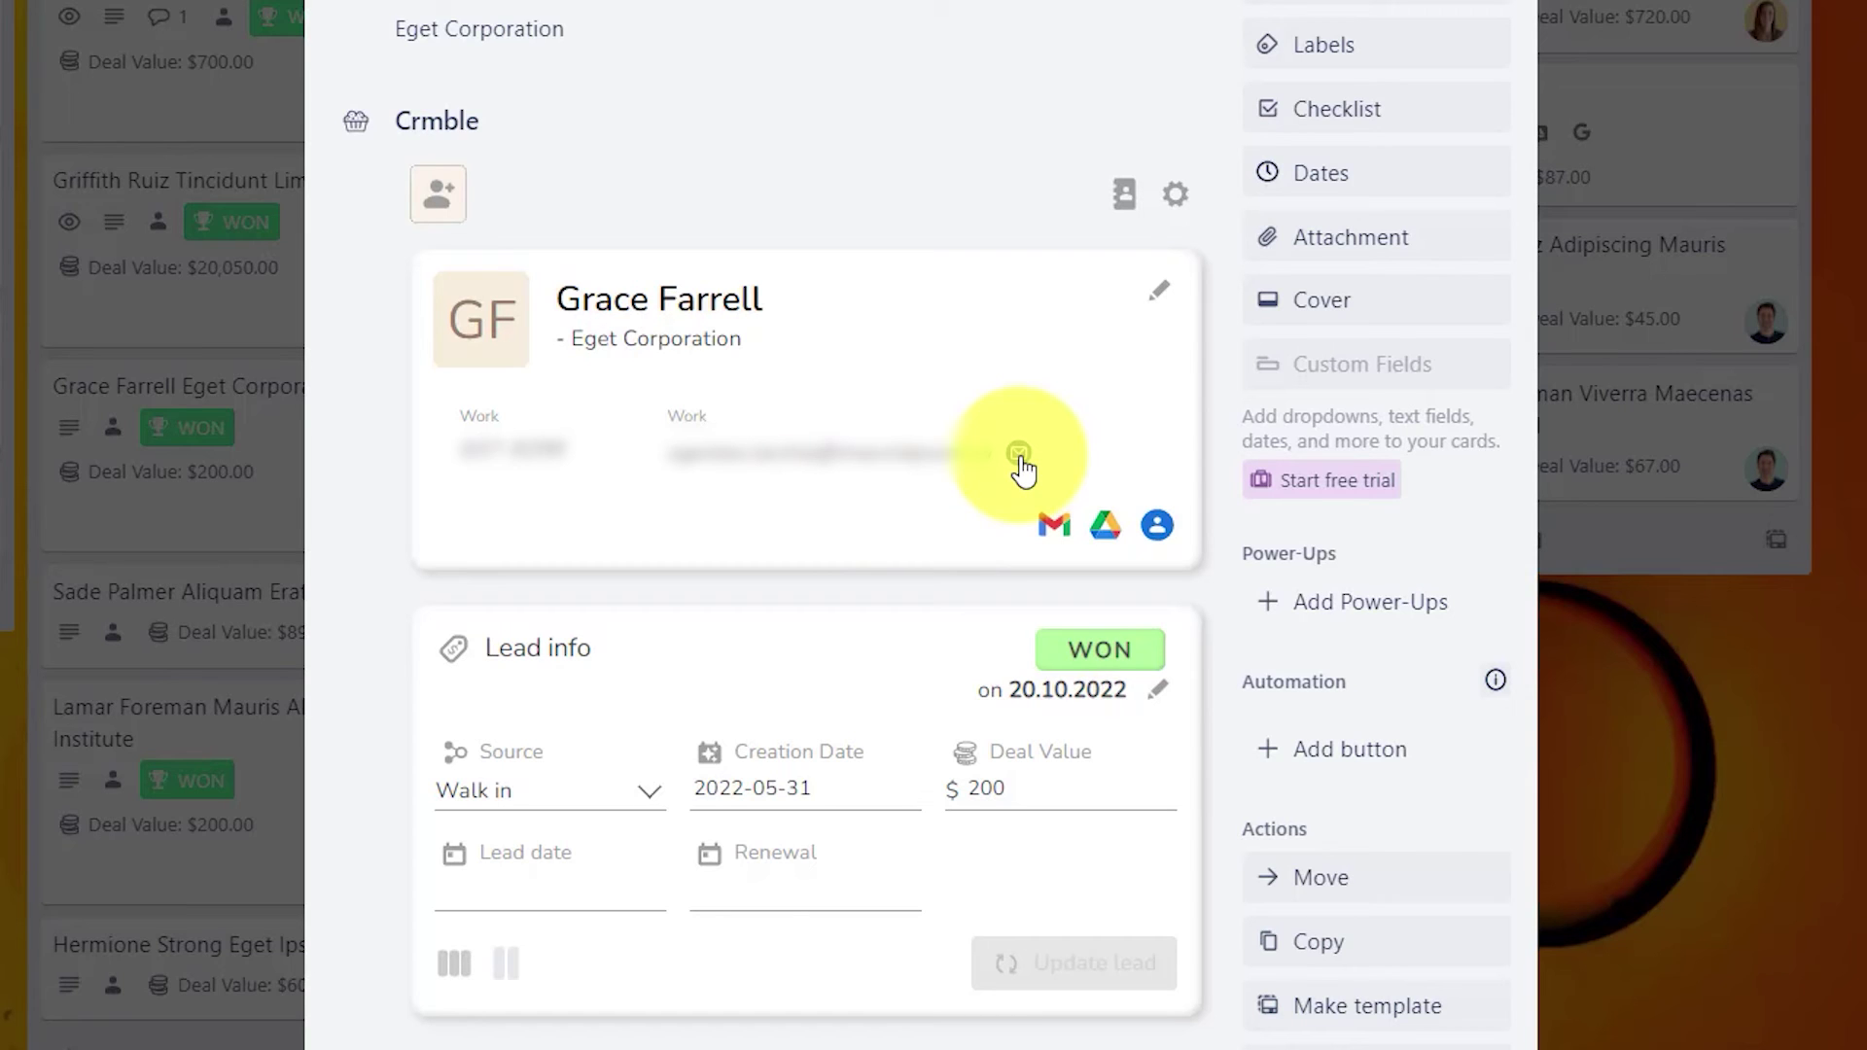
click(1053, 529)
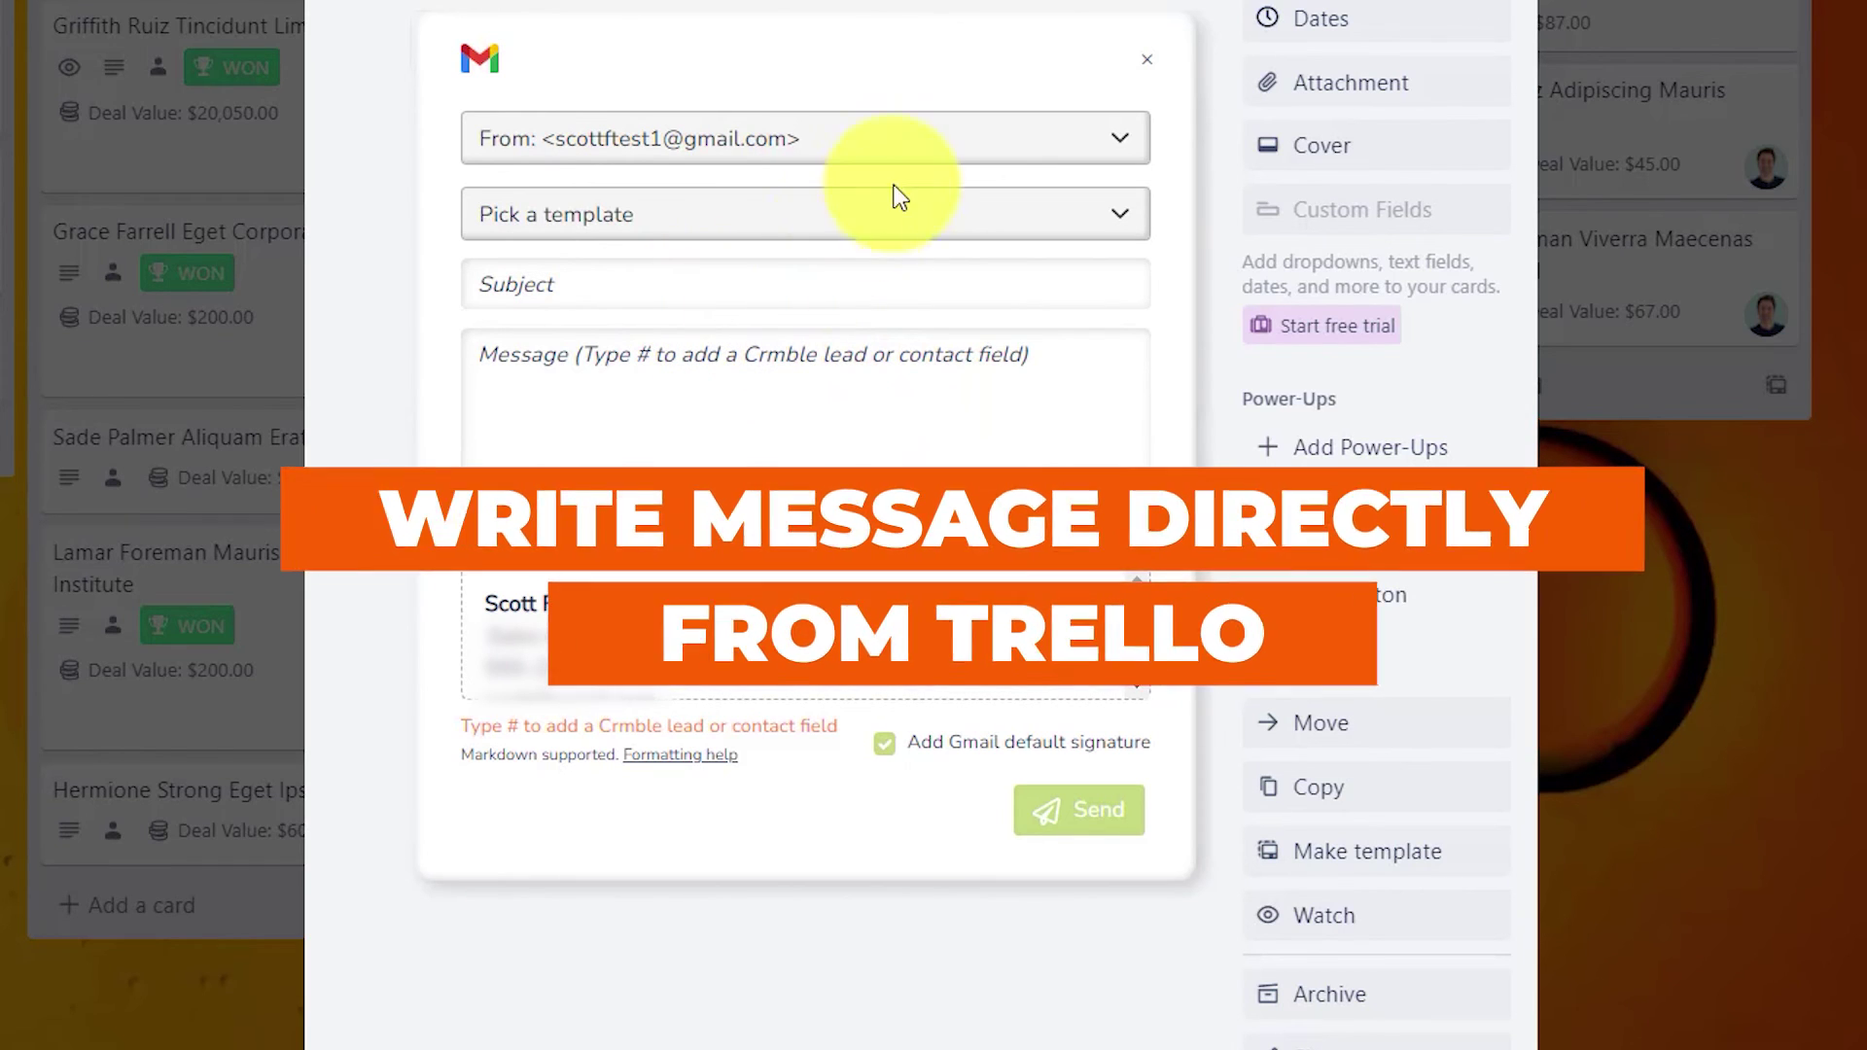
click(905, 146)
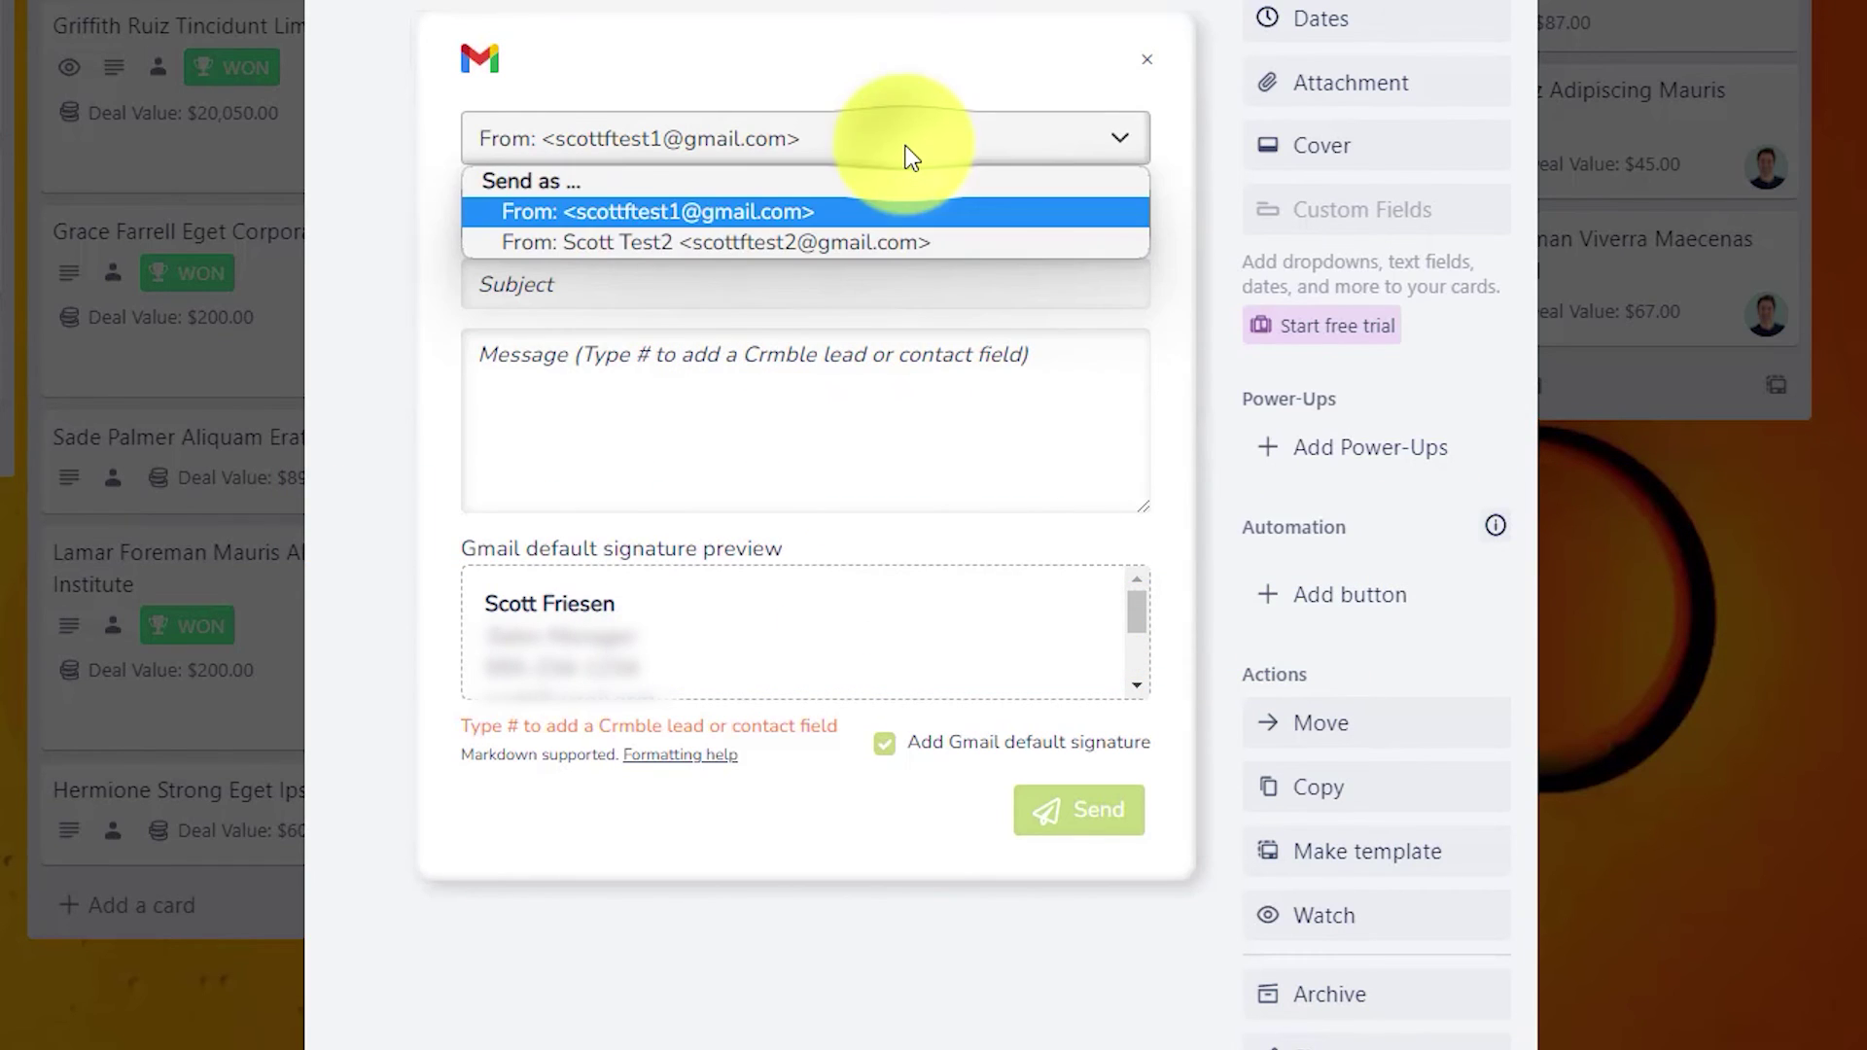
click(888, 211)
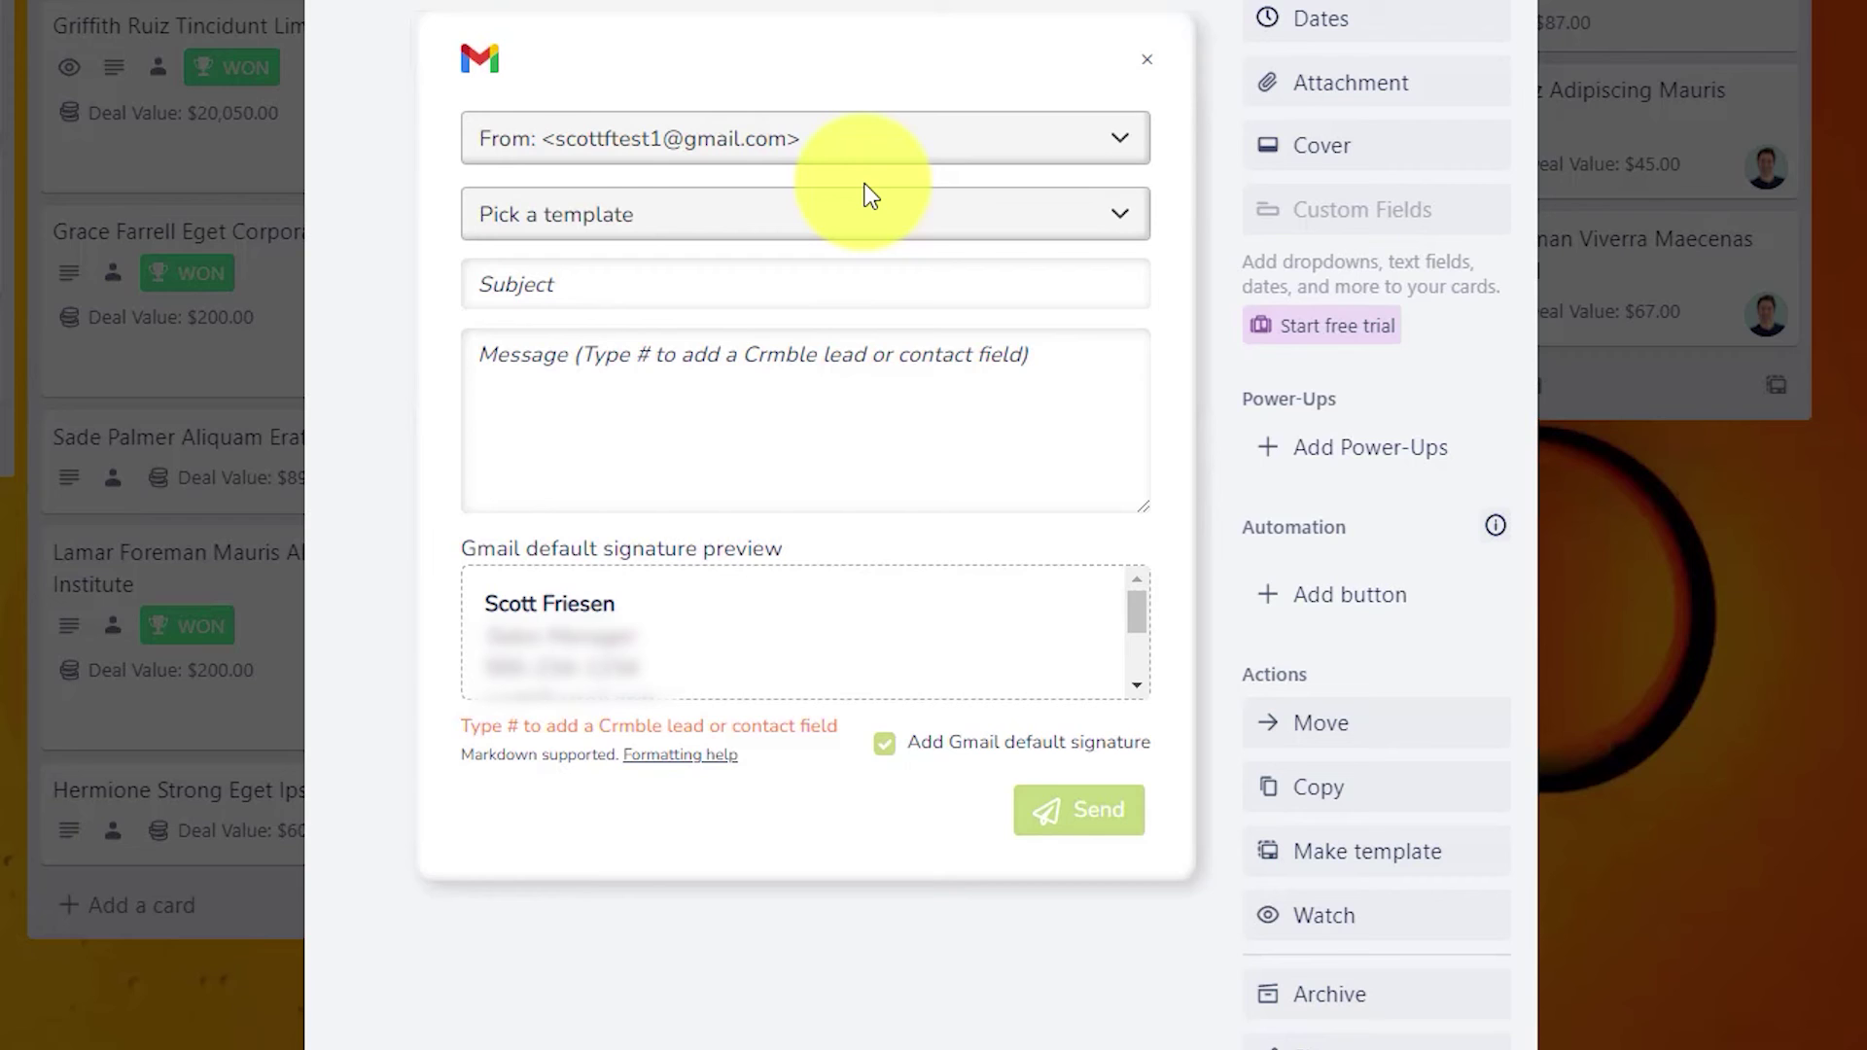
scroll(1181, 374, up, 1)
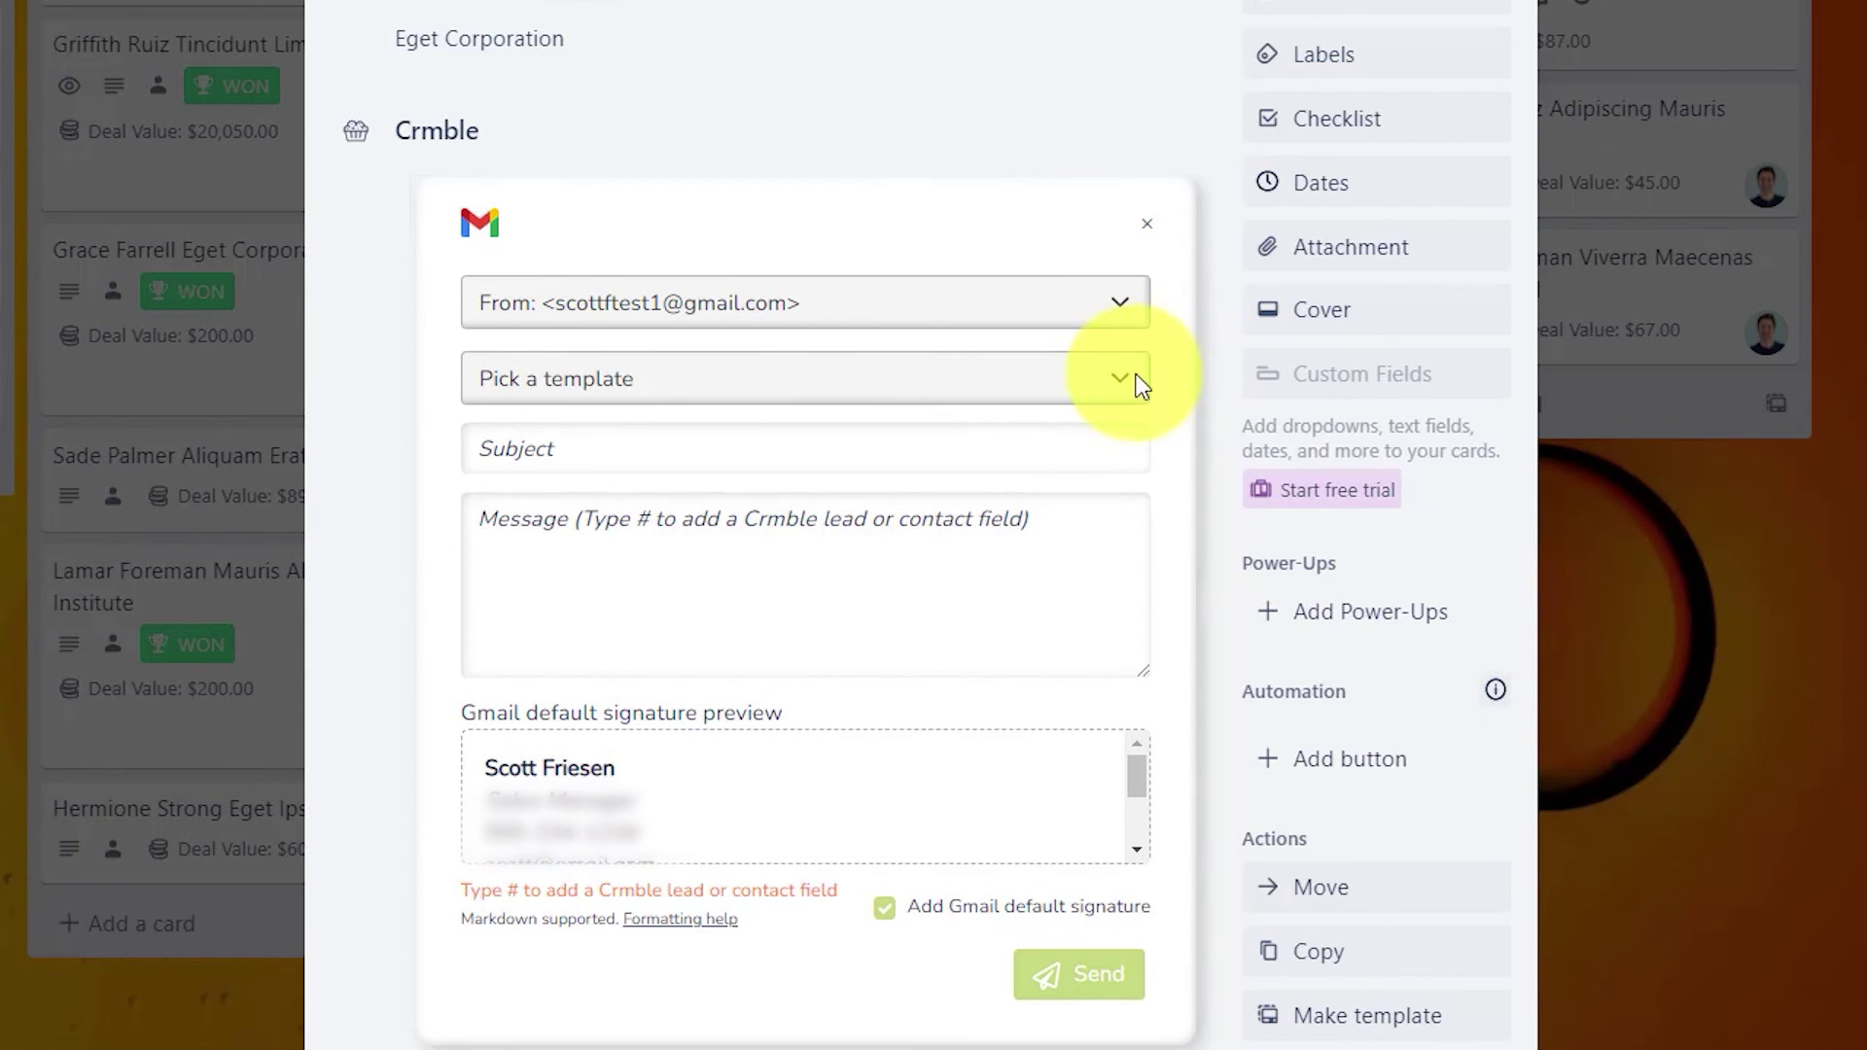
click(959, 380)
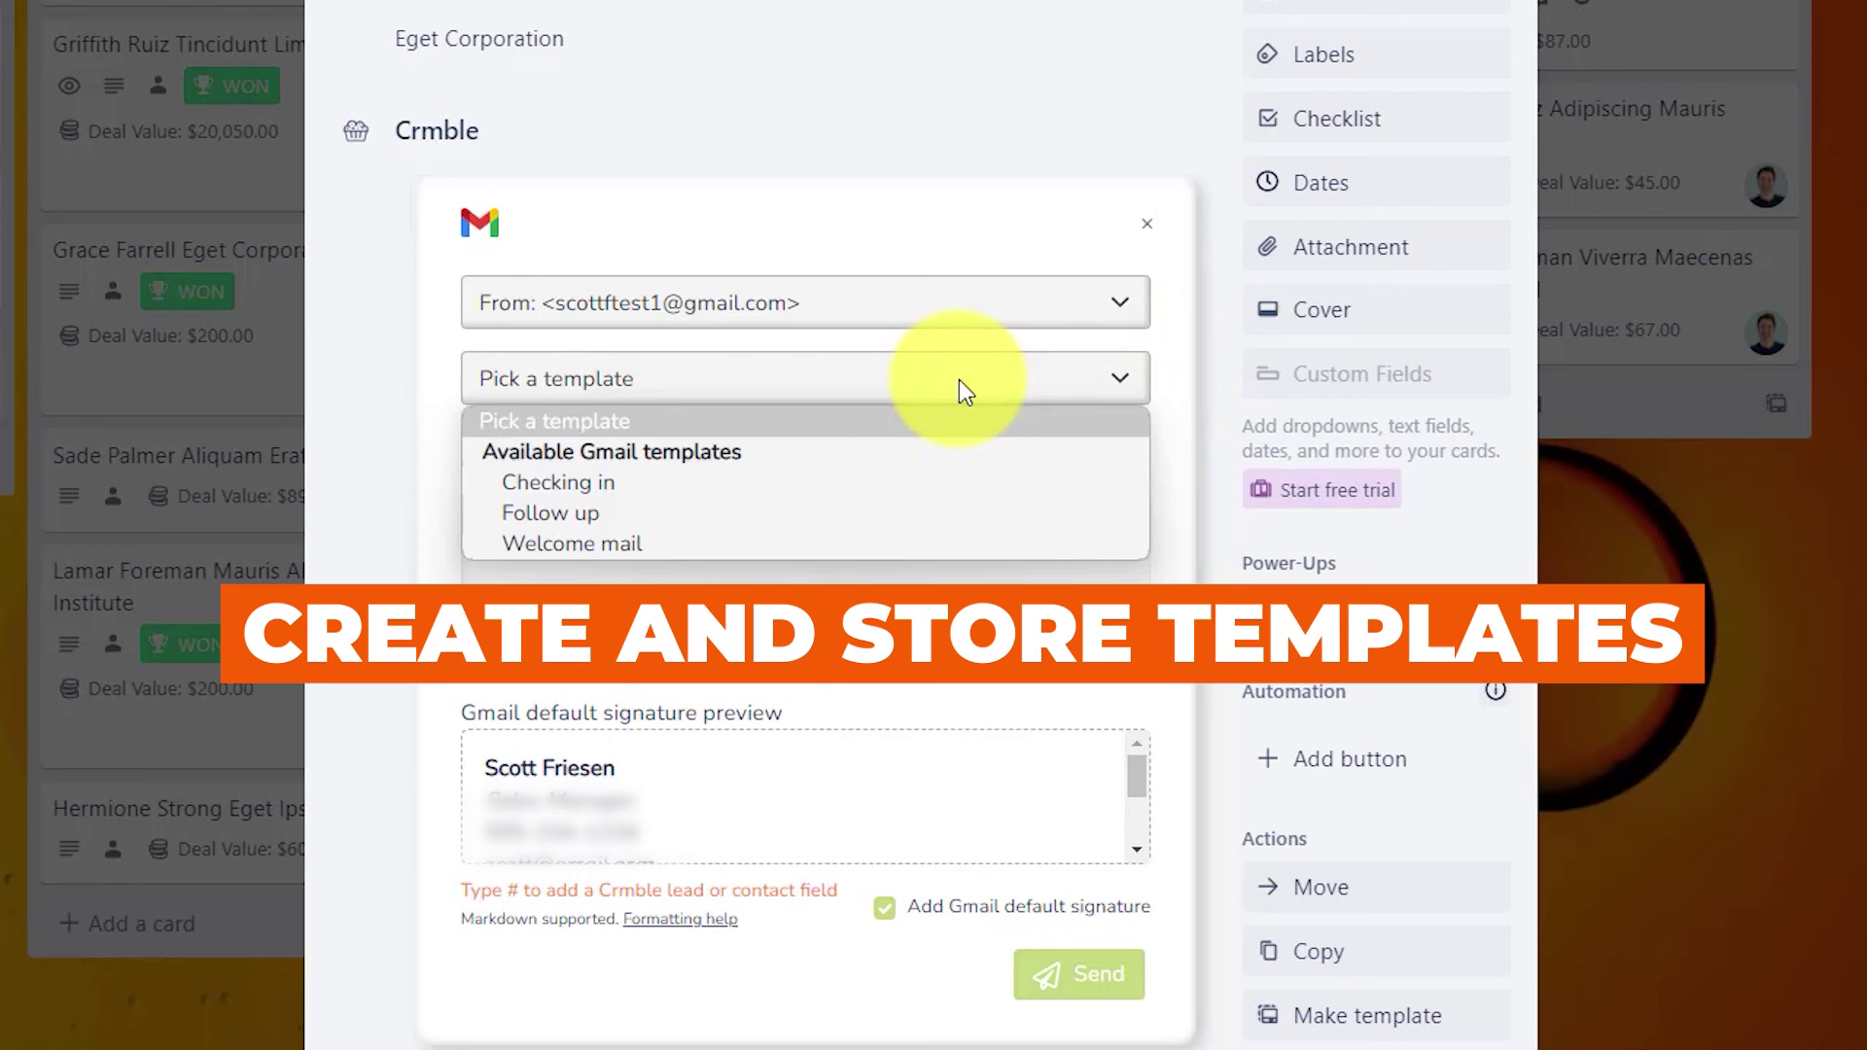
click(552, 518)
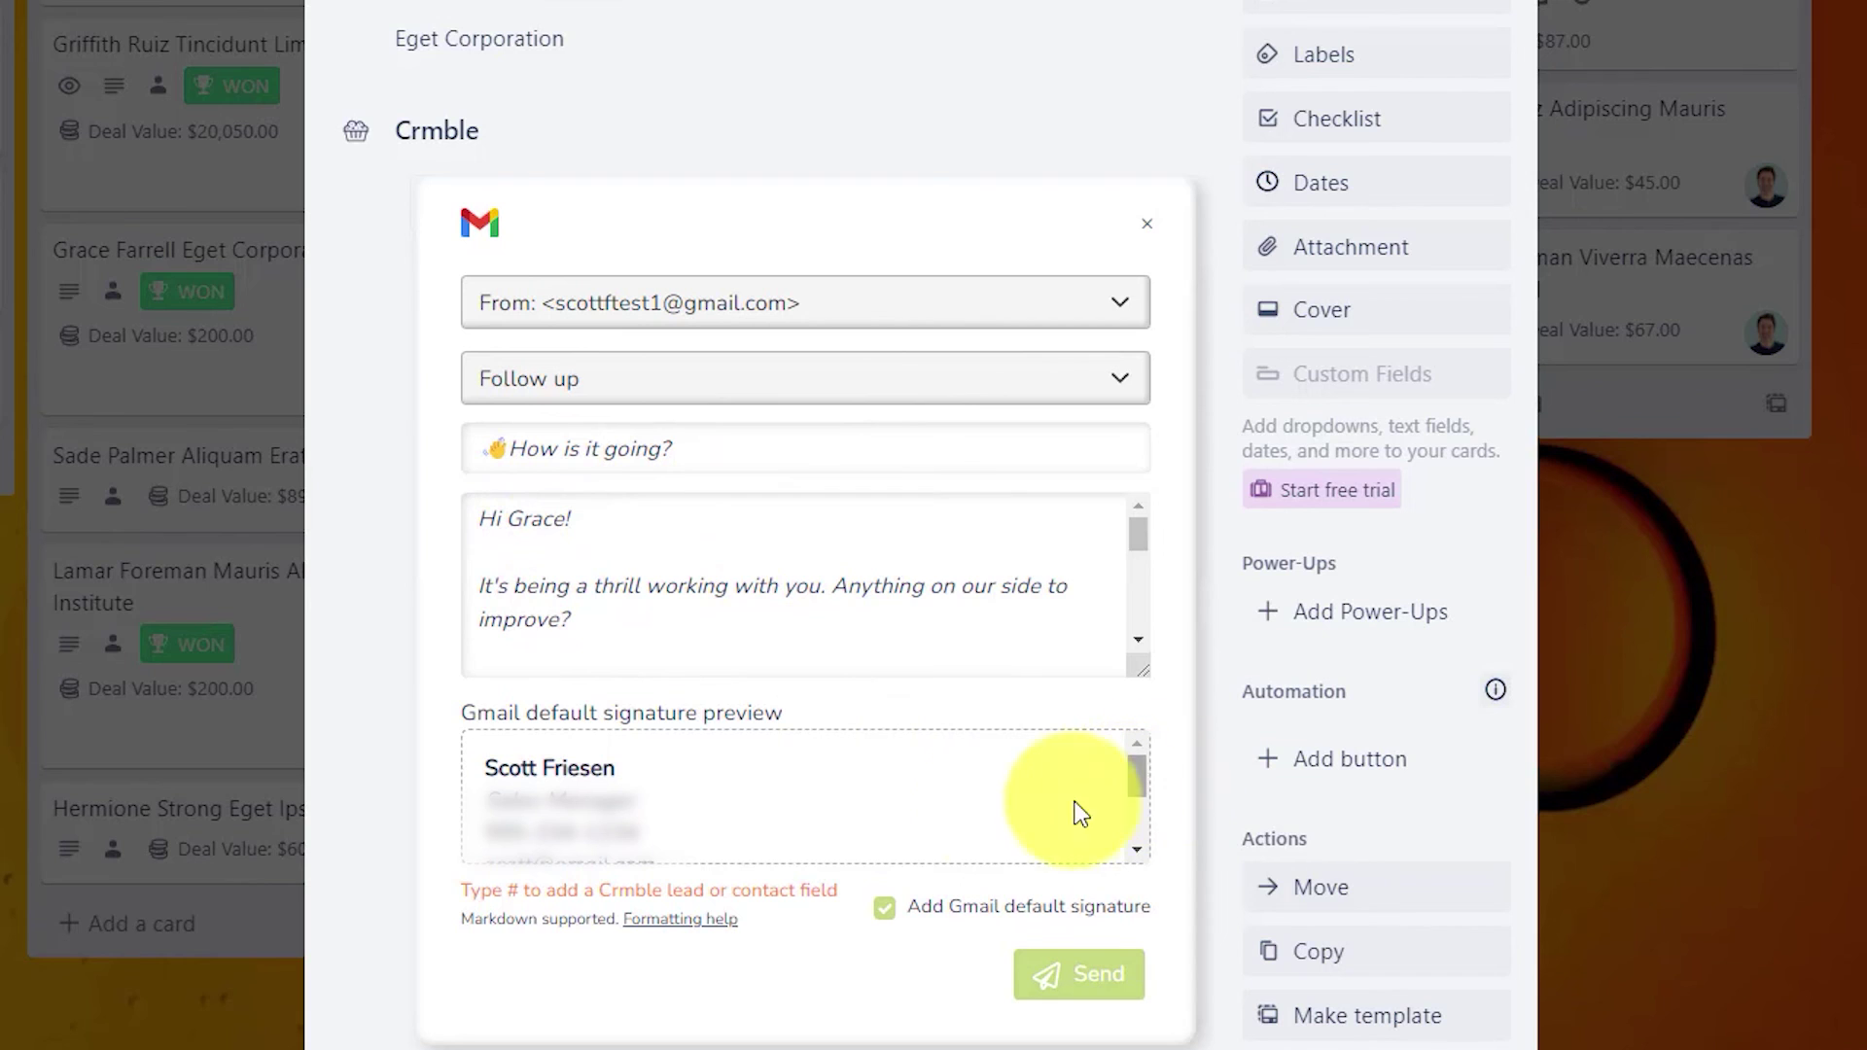
mouse_move(1138, 784)
mouse_down()
mouse_move(1125, 820)
mouse_move(1142, 753)
mouse_up()
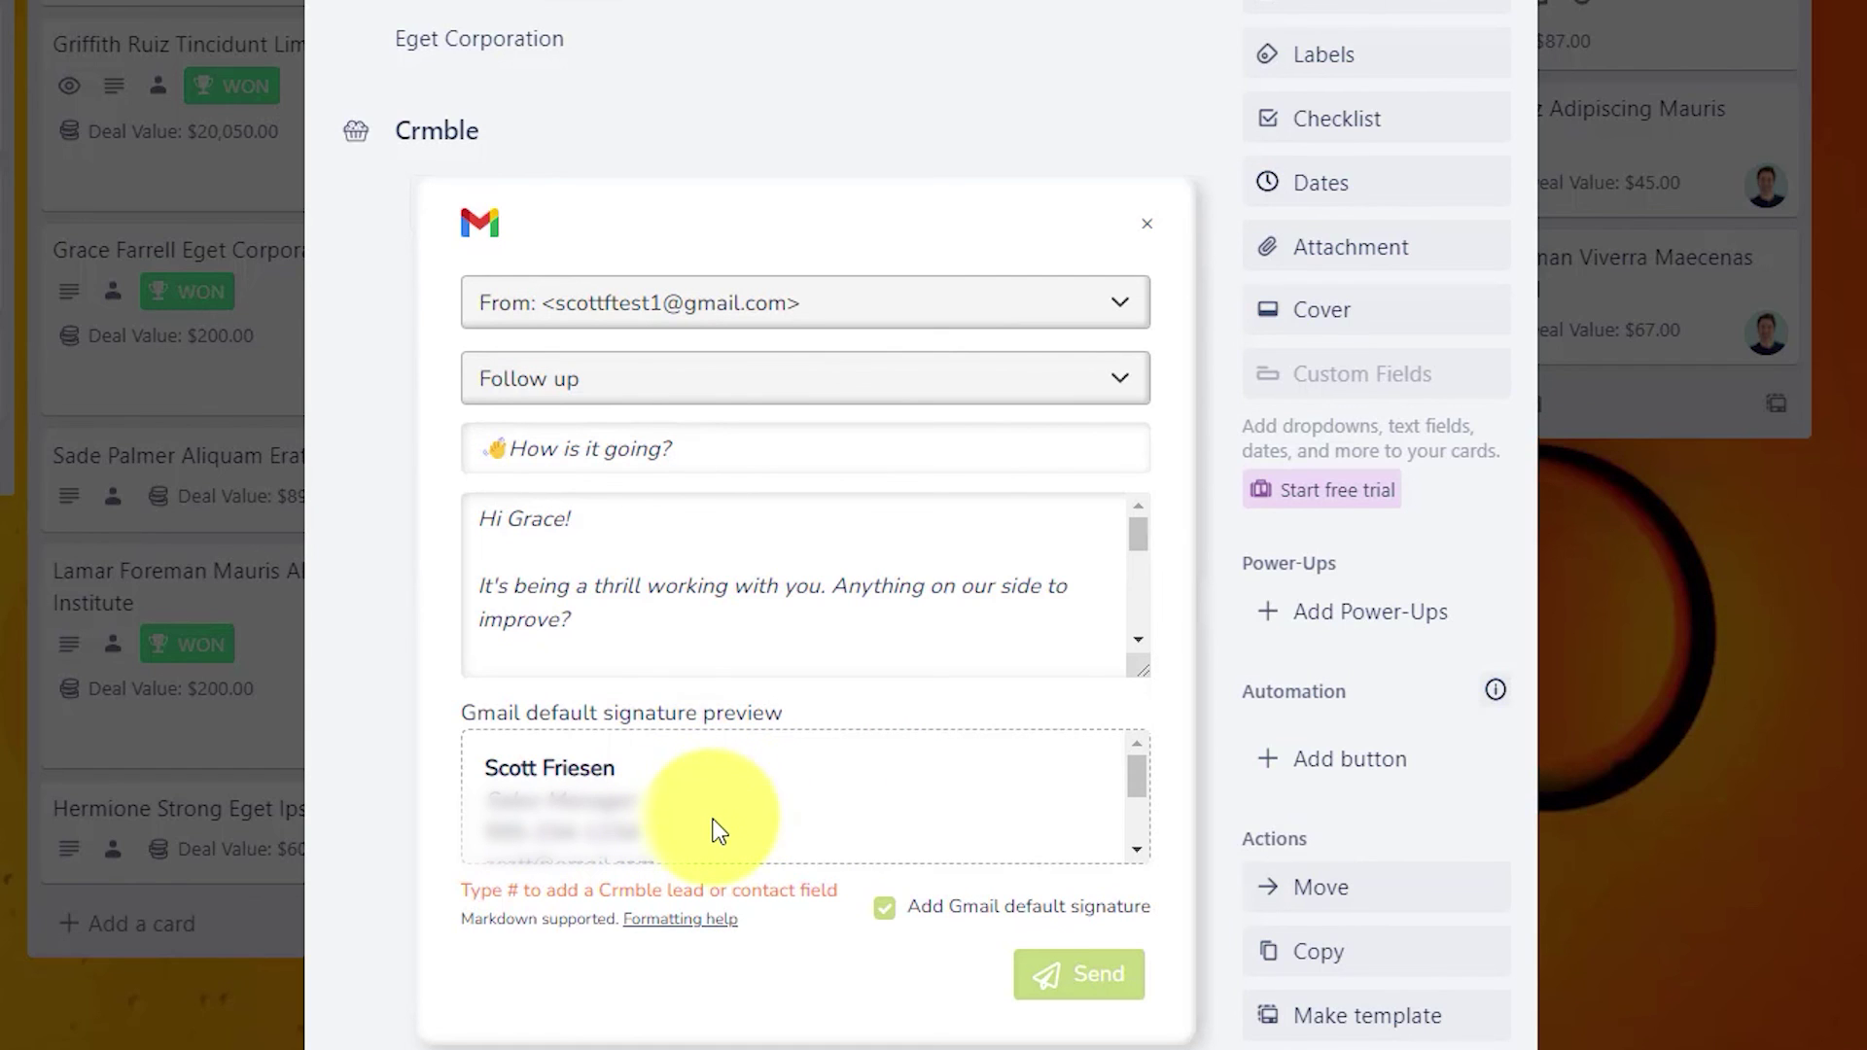
click(1058, 975)
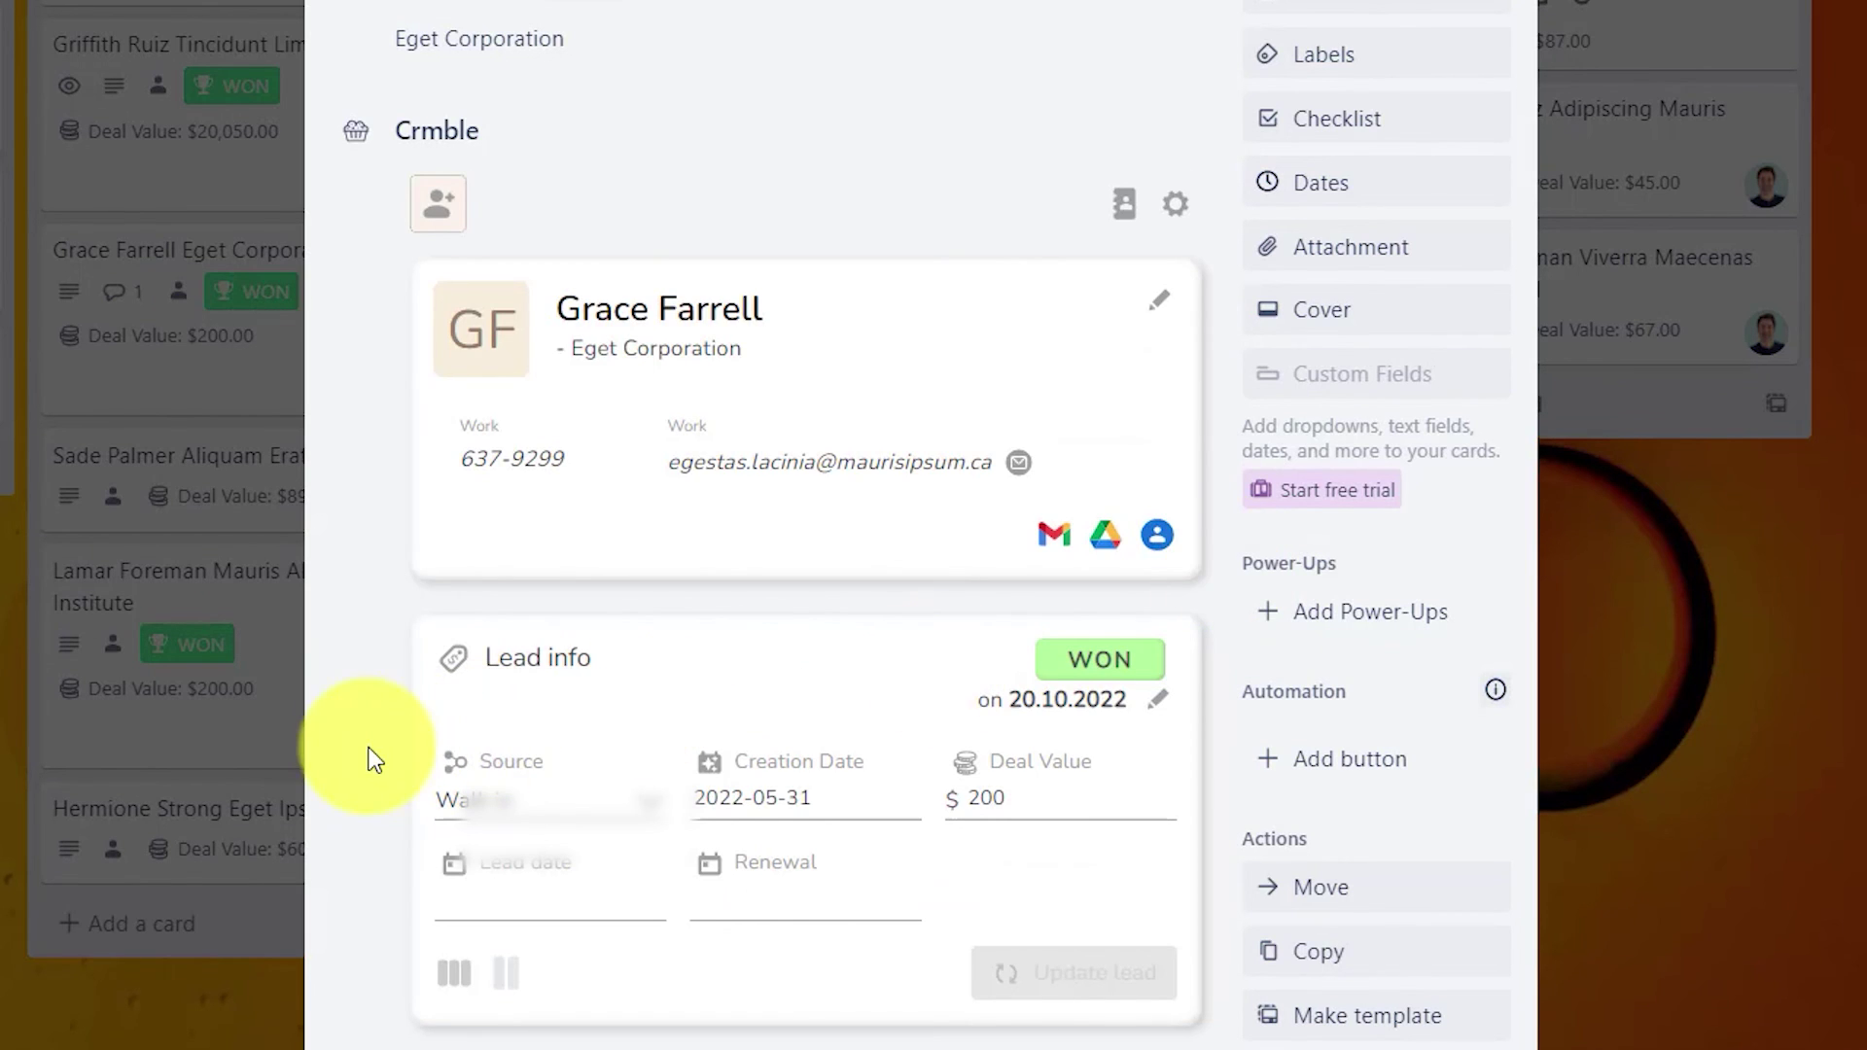
scroll(357, 759, down, 2)
scroll(341, 774, down, 5)
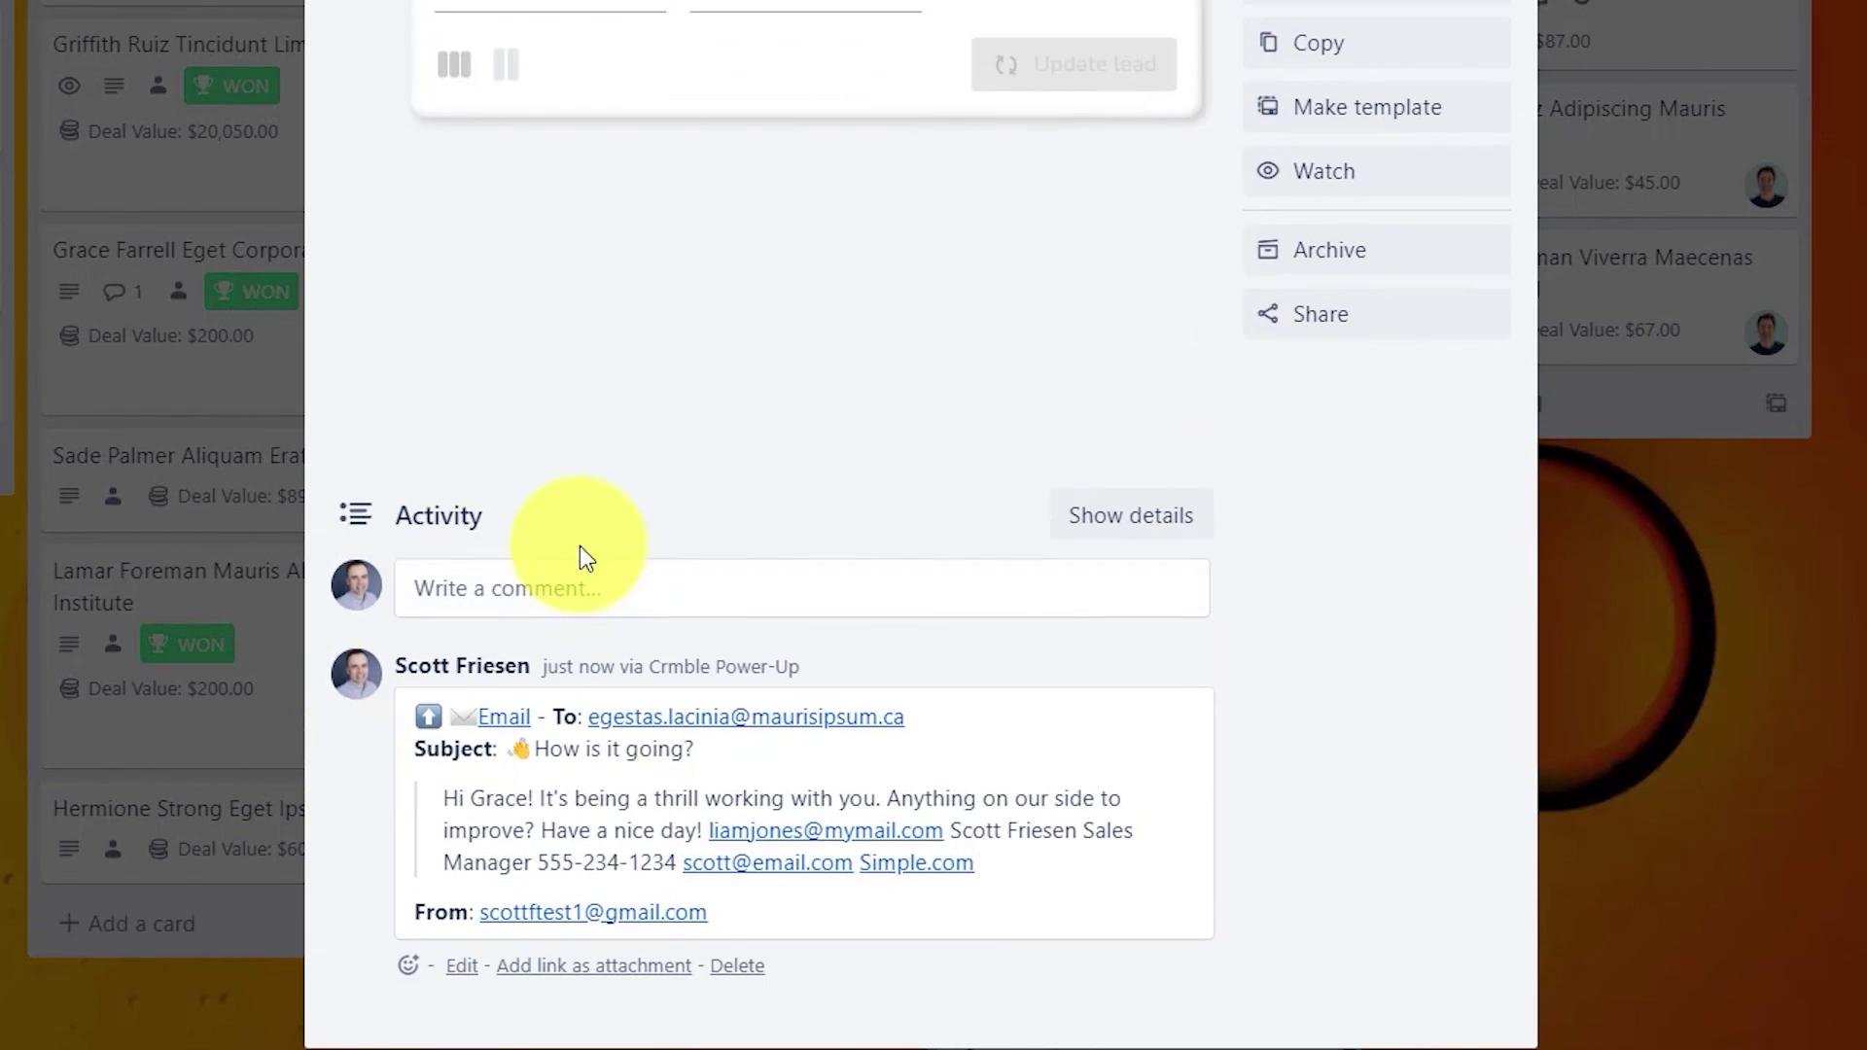